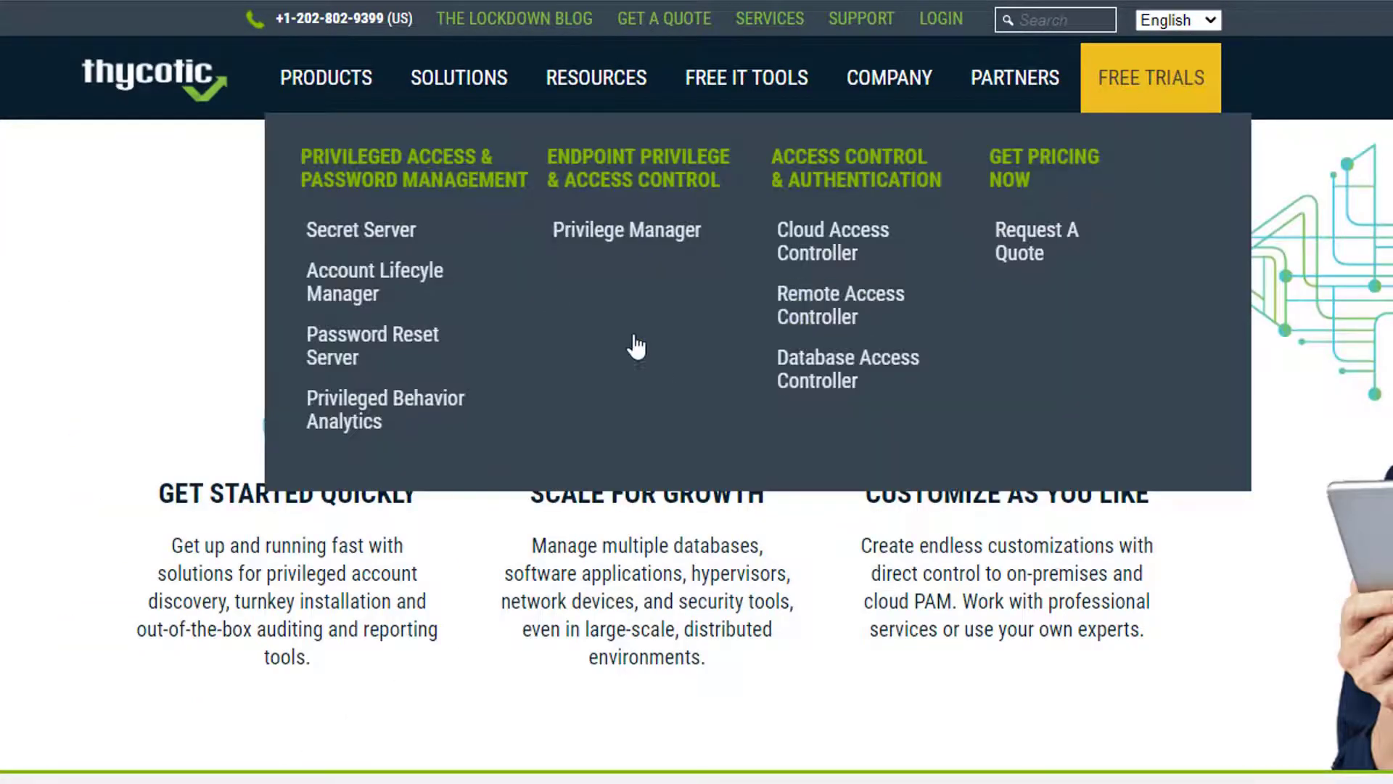
# Fill the Secret Server trial form with name, company, phone, email, country and postal code
pyautogui.click(409, 235)
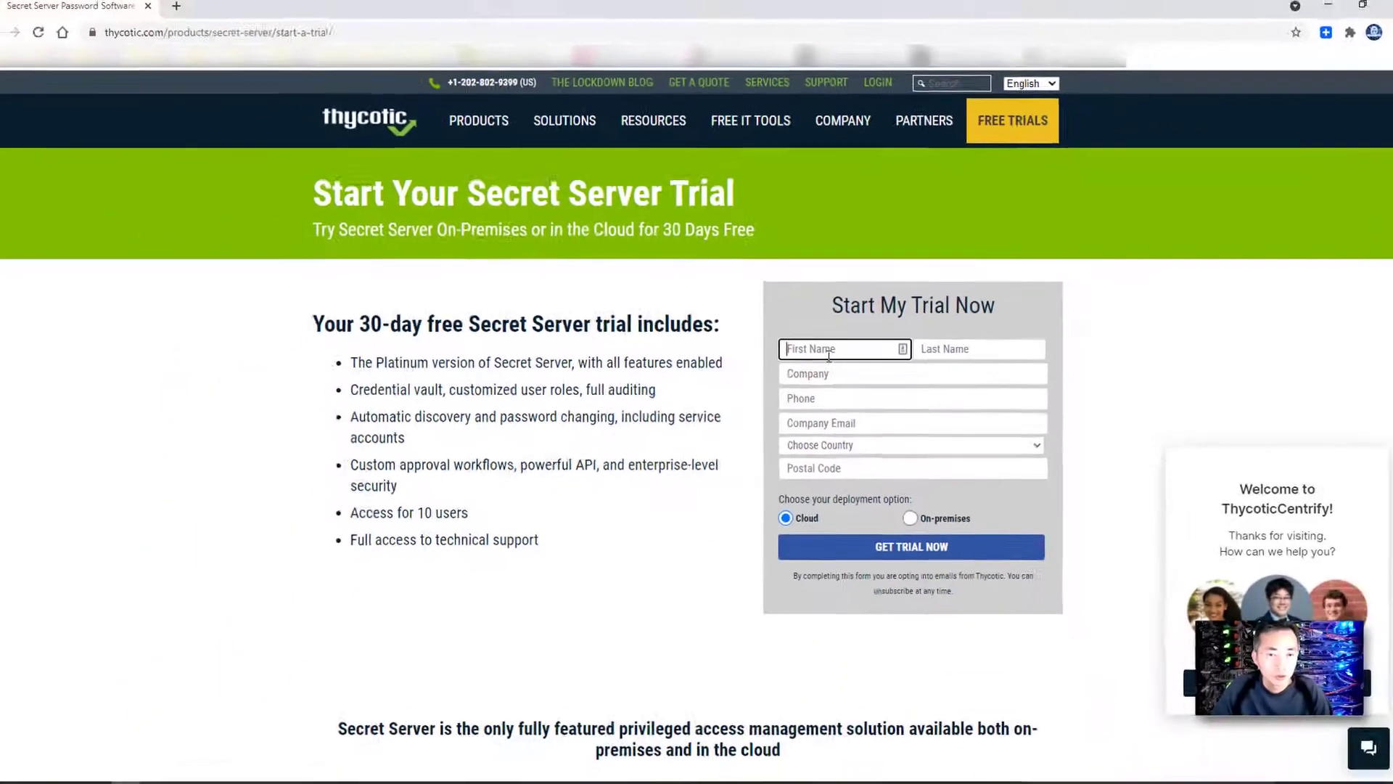
pyautogui.click(826, 351)
pyautogui.write('51Sec')
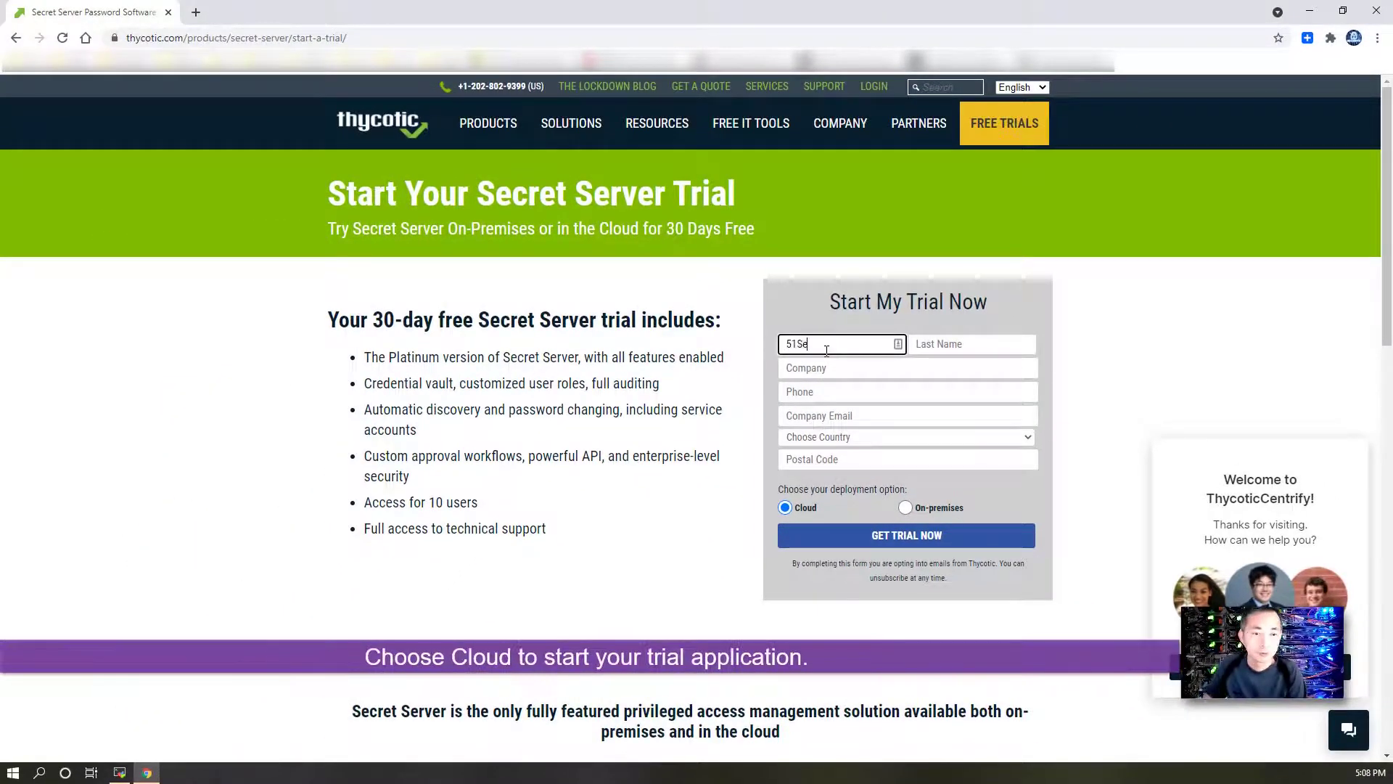
pyautogui.press('Tab')
pyautogui.write('N')
pyautogui.write('Netse')
pyautogui.press('Tab')
pyautogui.write('51s')
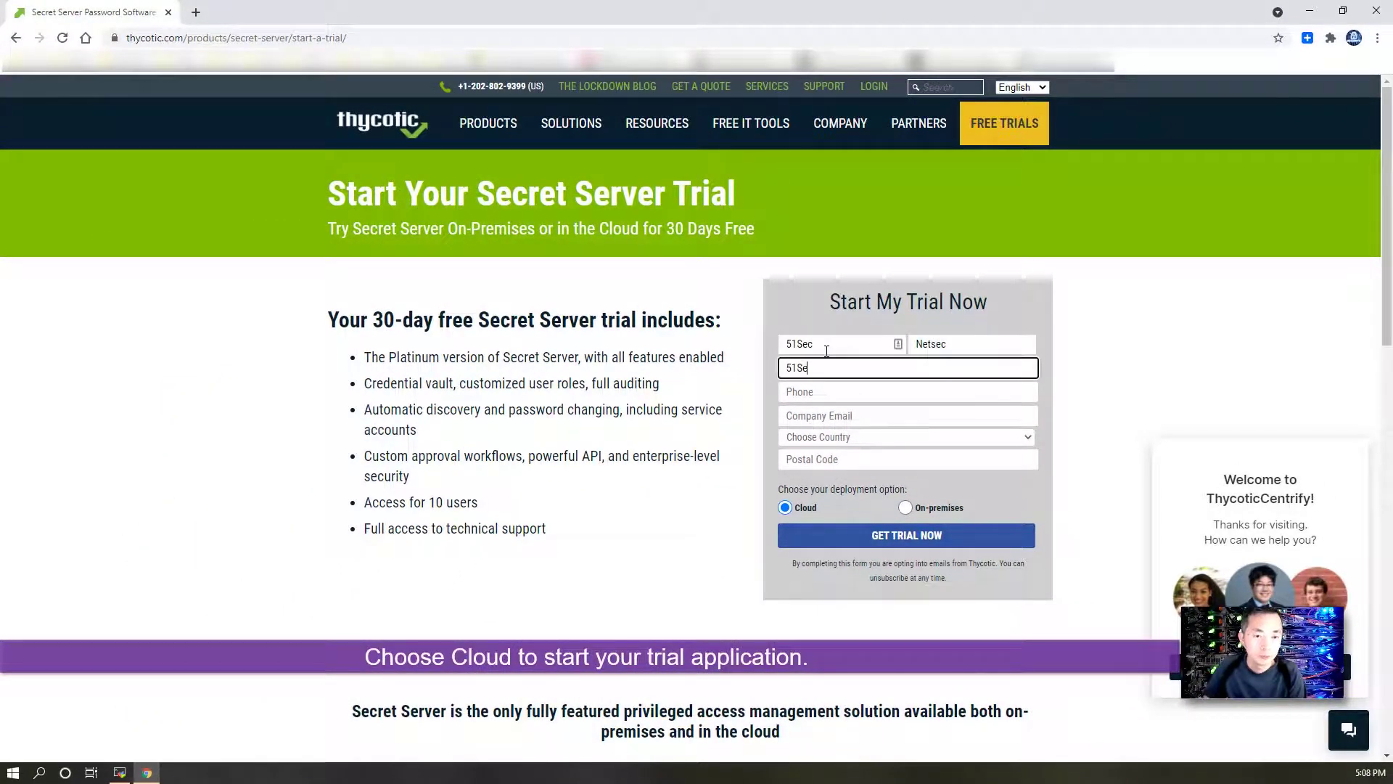
pyautogui.write('c')
pyautogui.press('Tab')
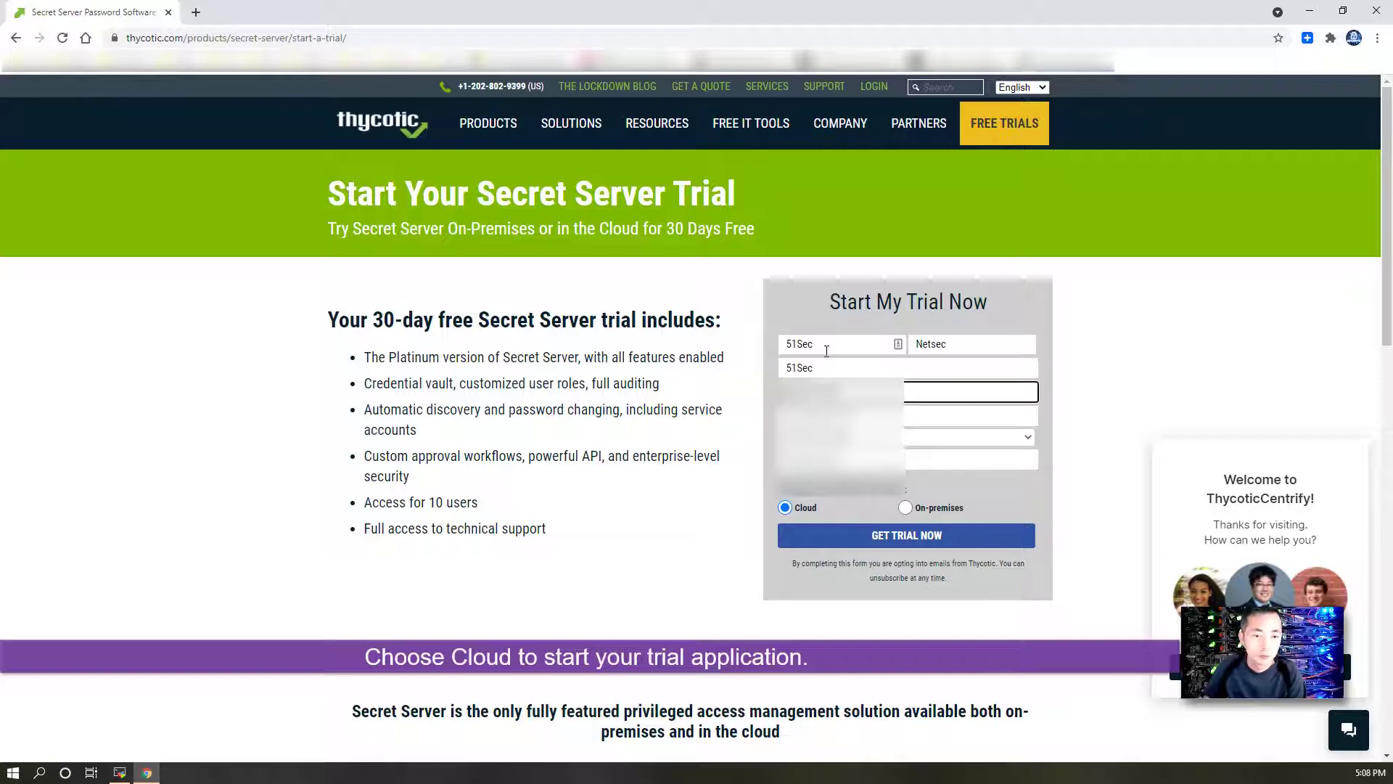
pyautogui.press('Tab')
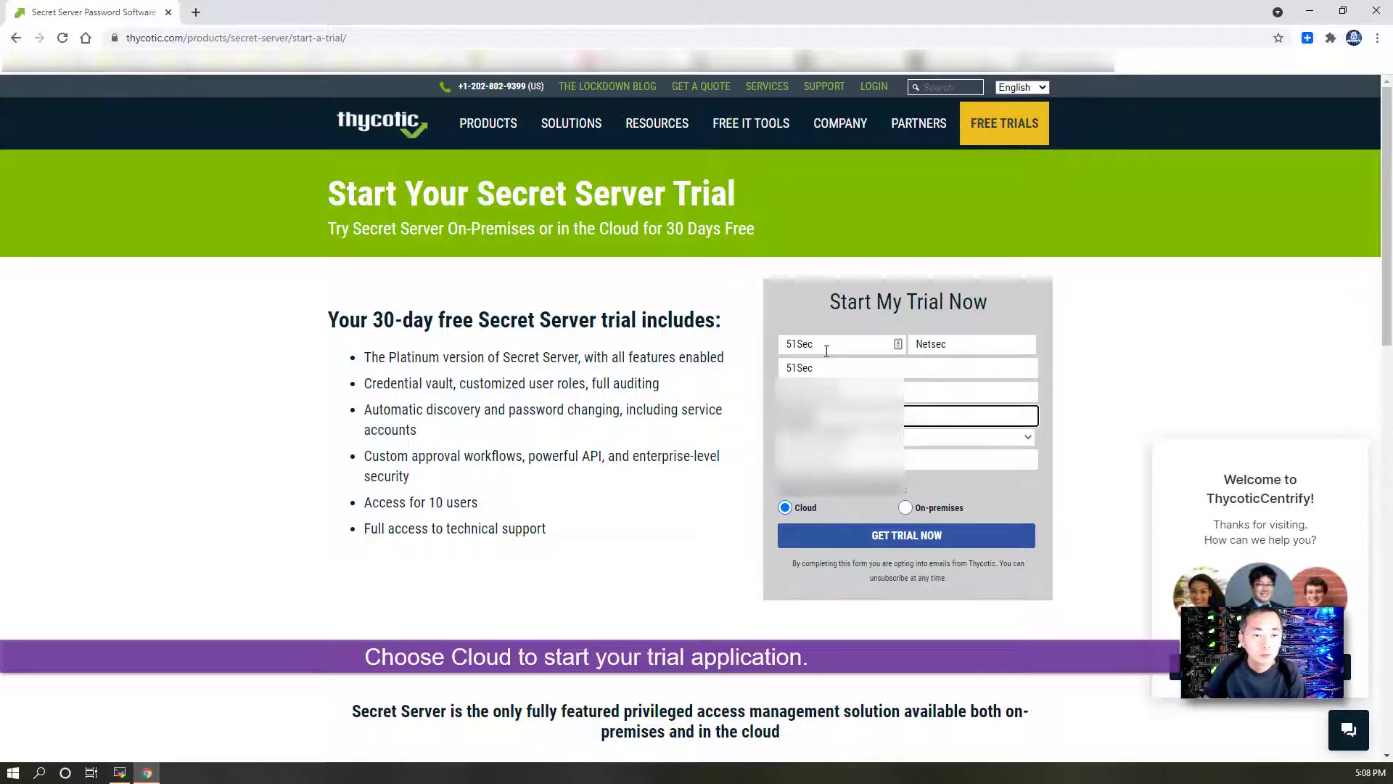
pyautogui.press('Tab')
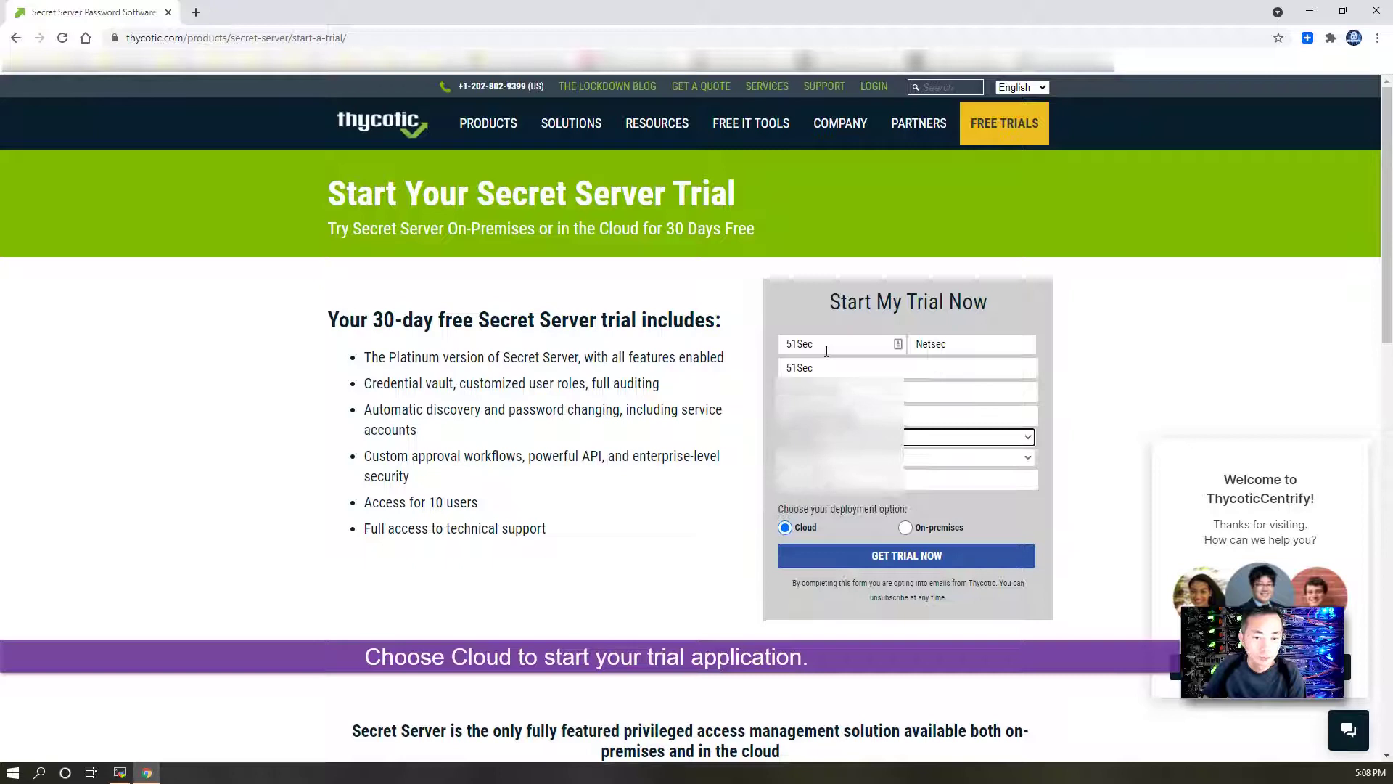
pyautogui.press('Tab')
pyautogui.press('Tab')
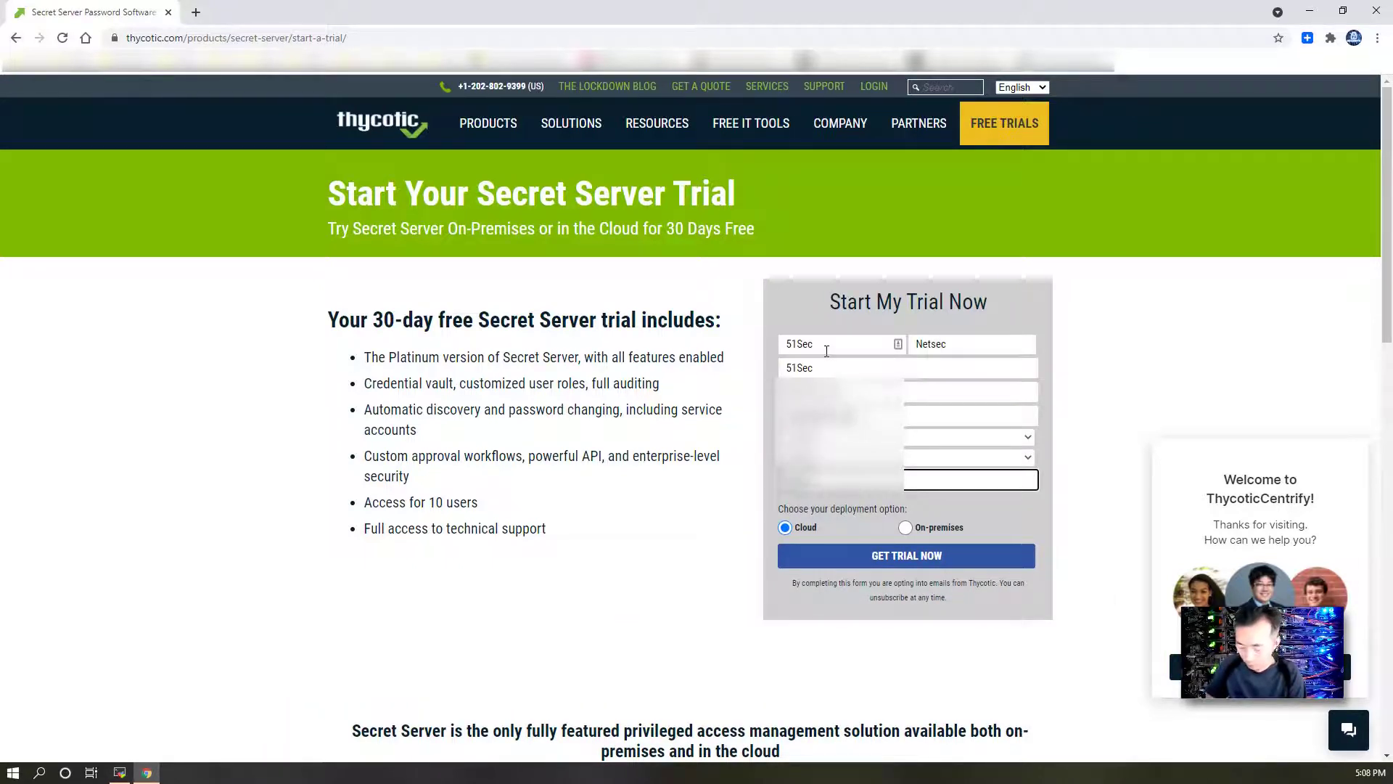
# Attempt submission, then select the rejected first name for replacement
pyautogui.click(872, 562)
pyautogui.click(817, 359)
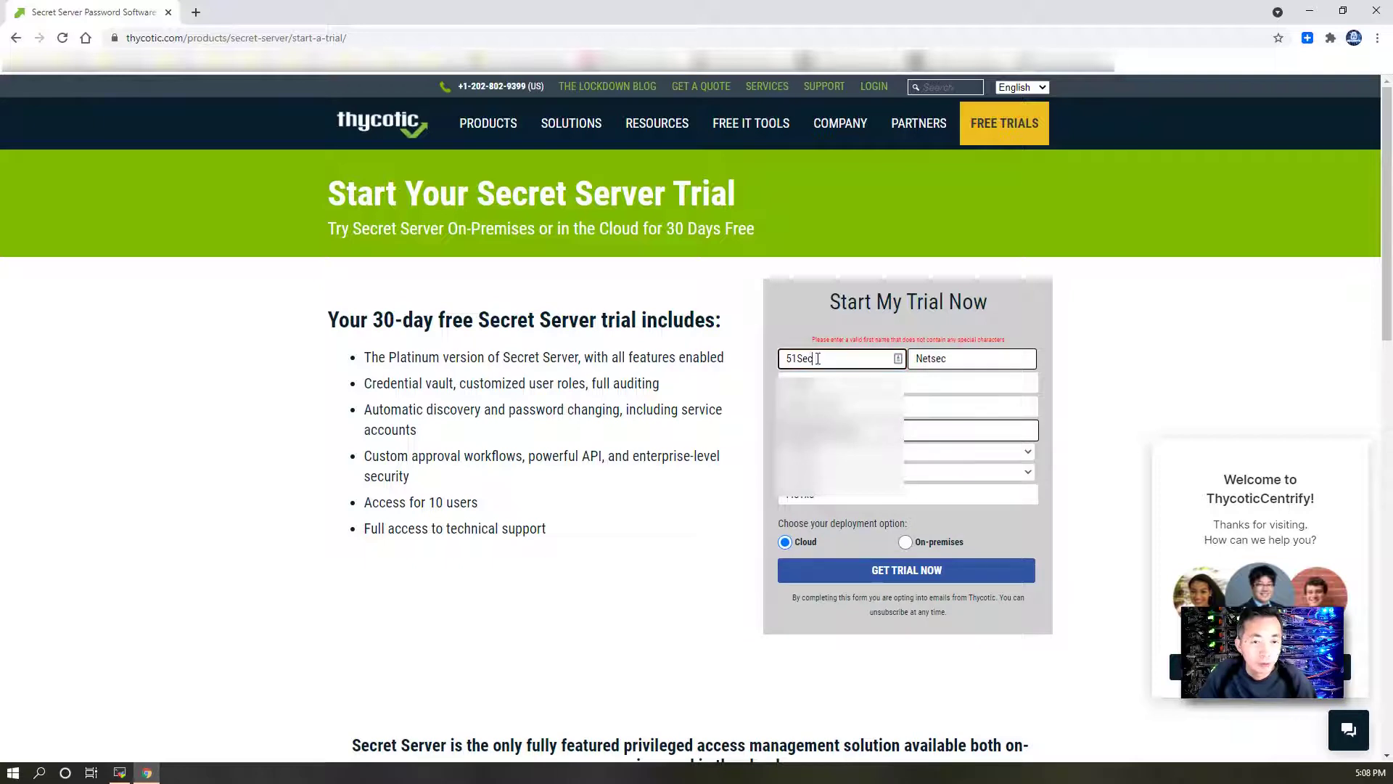
pyautogui.doubleClick(817, 358)
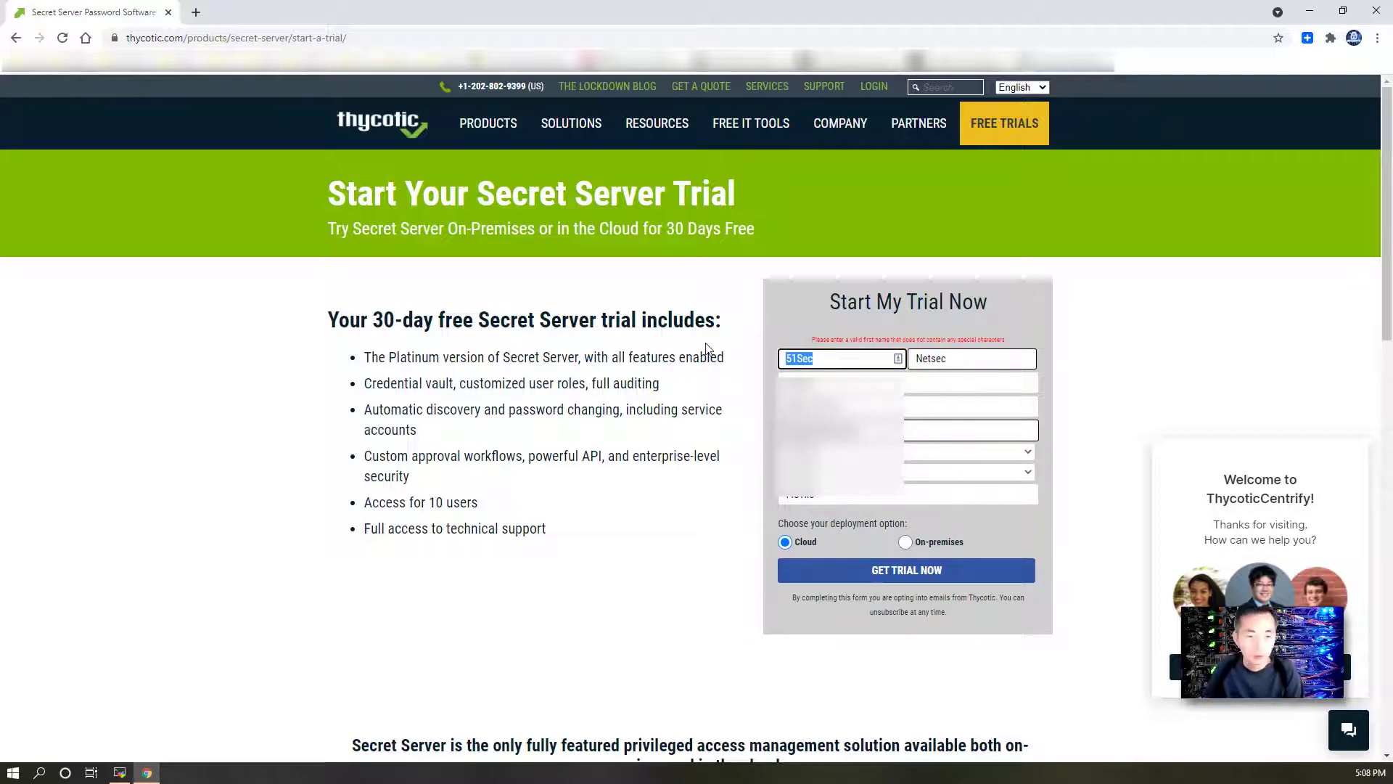
pyautogui.write('Johnny')
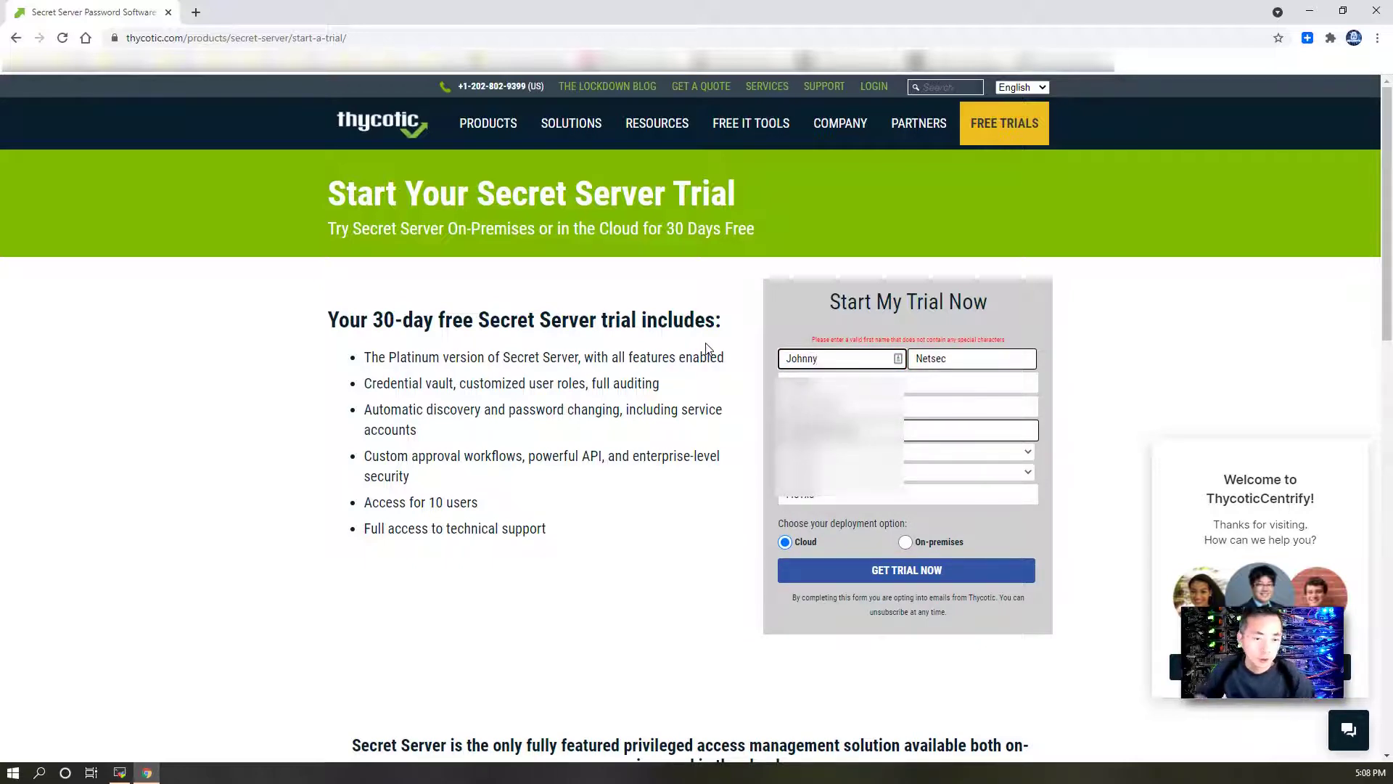
# Submit the corrected trial request and highlight the inbox confirmation message
pyautogui.click(937, 570)
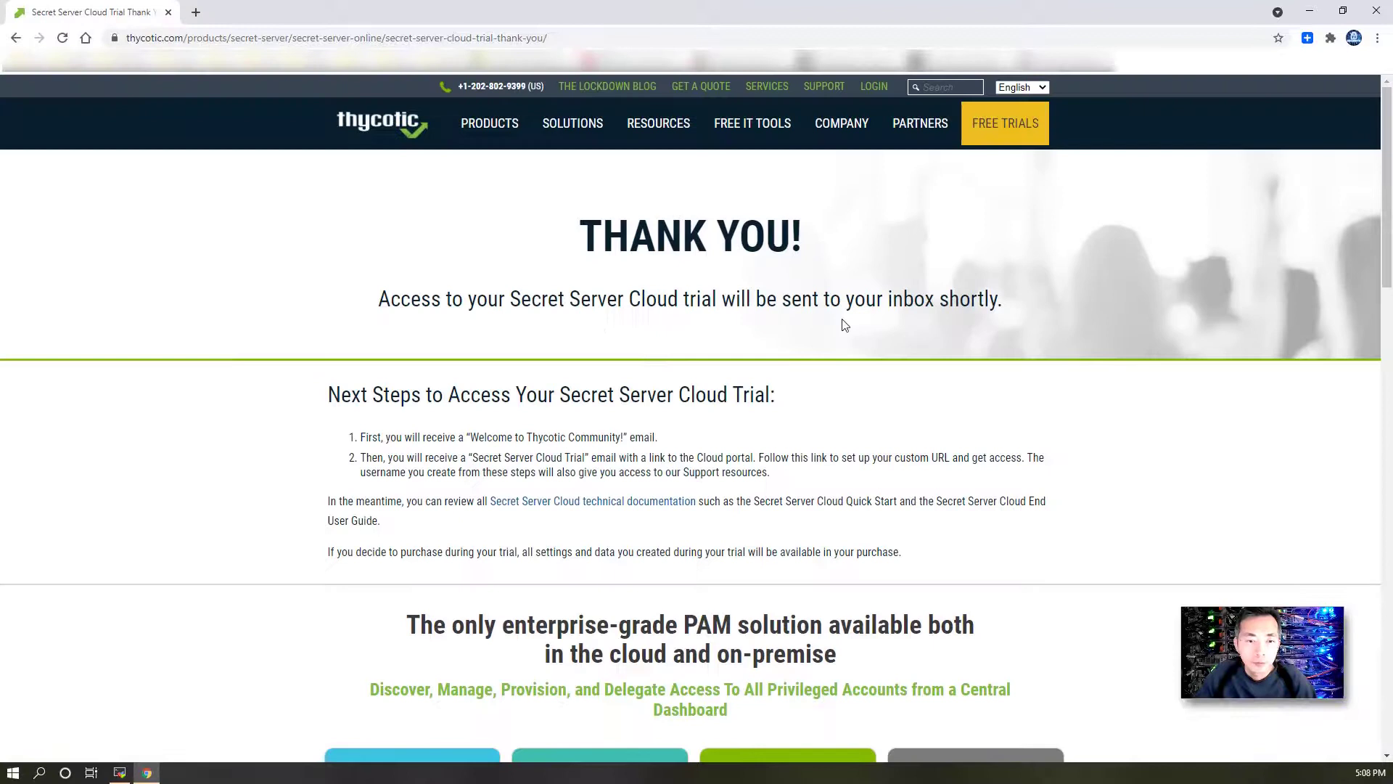
pyautogui.moveTo(378, 299); pyautogui.dragTo(975, 311)
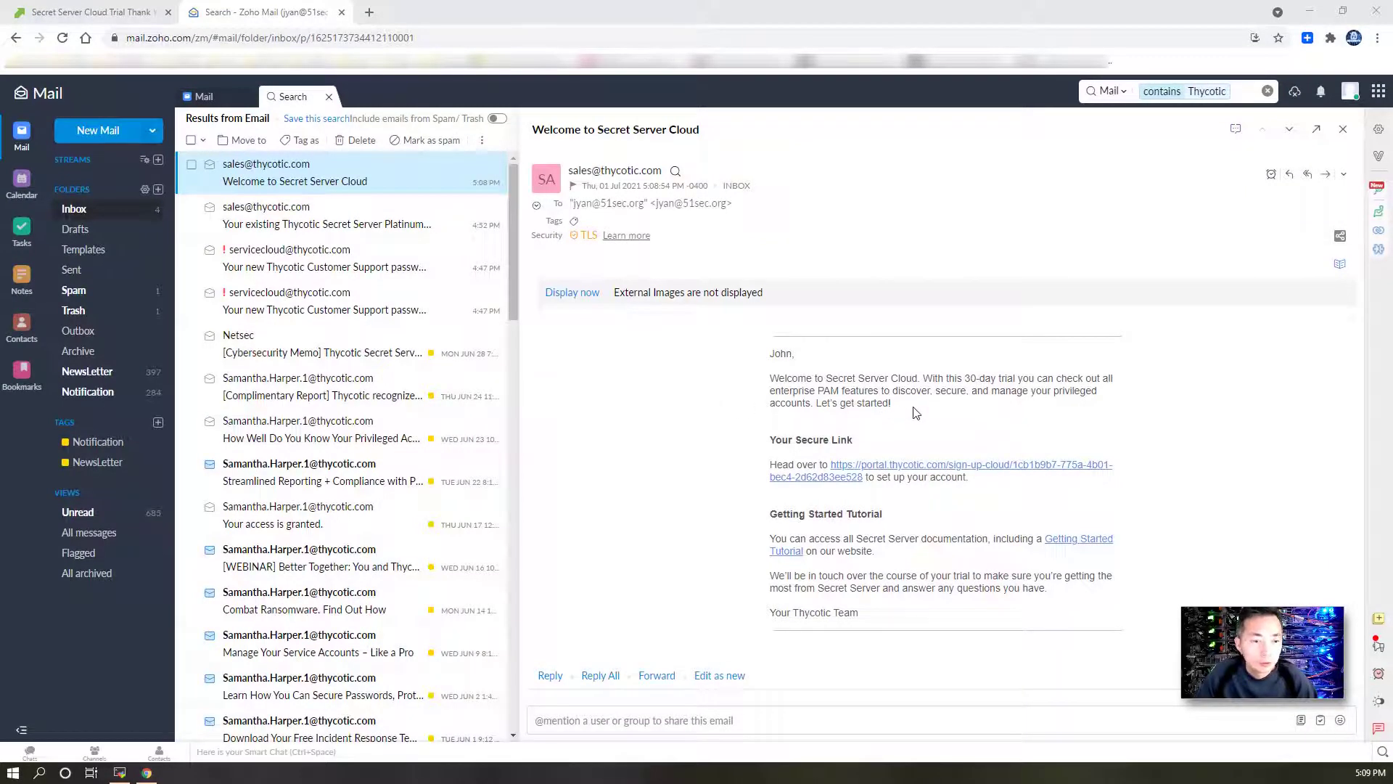
# Follow the portal.thycotic.com secure link in the welcome email
pyautogui.moveTo(776, 378); pyautogui.dragTo(888, 378)
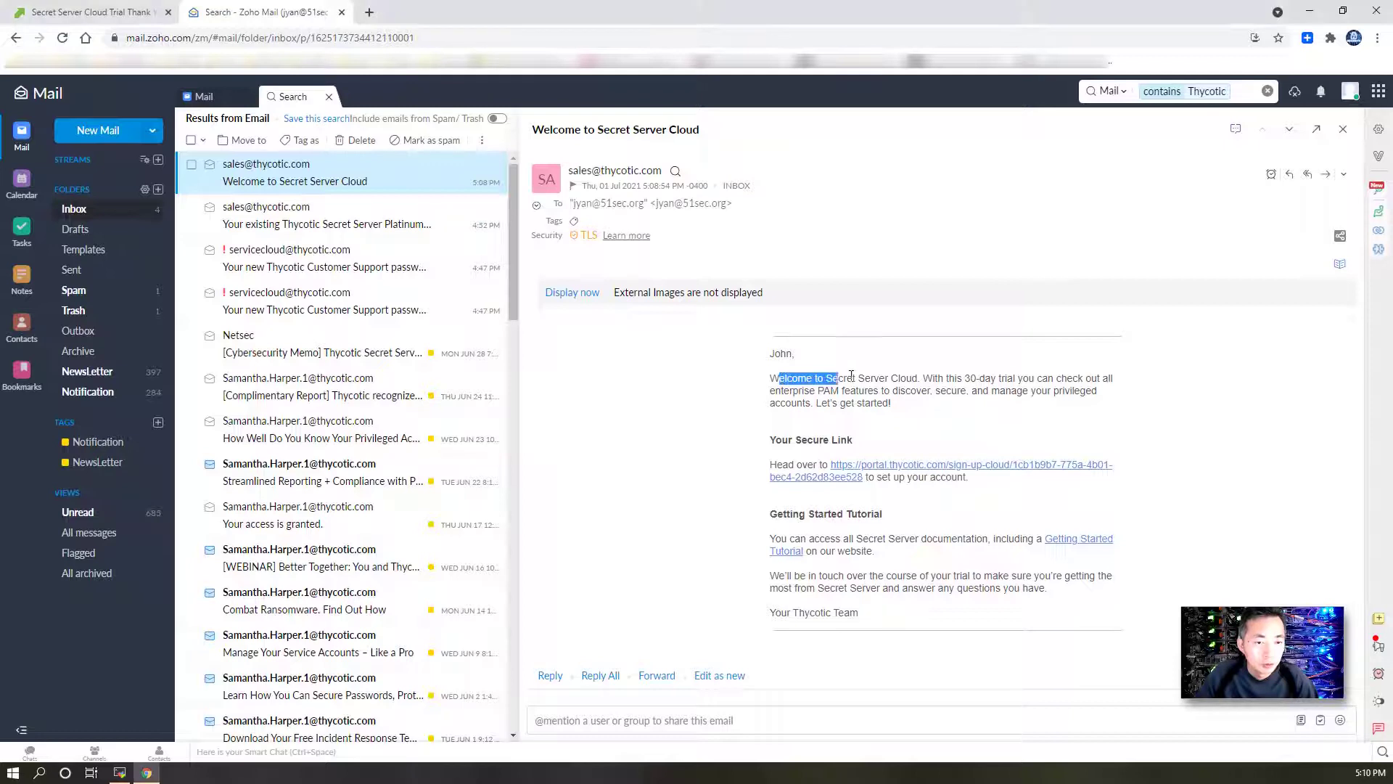
pyautogui.click(865, 468)
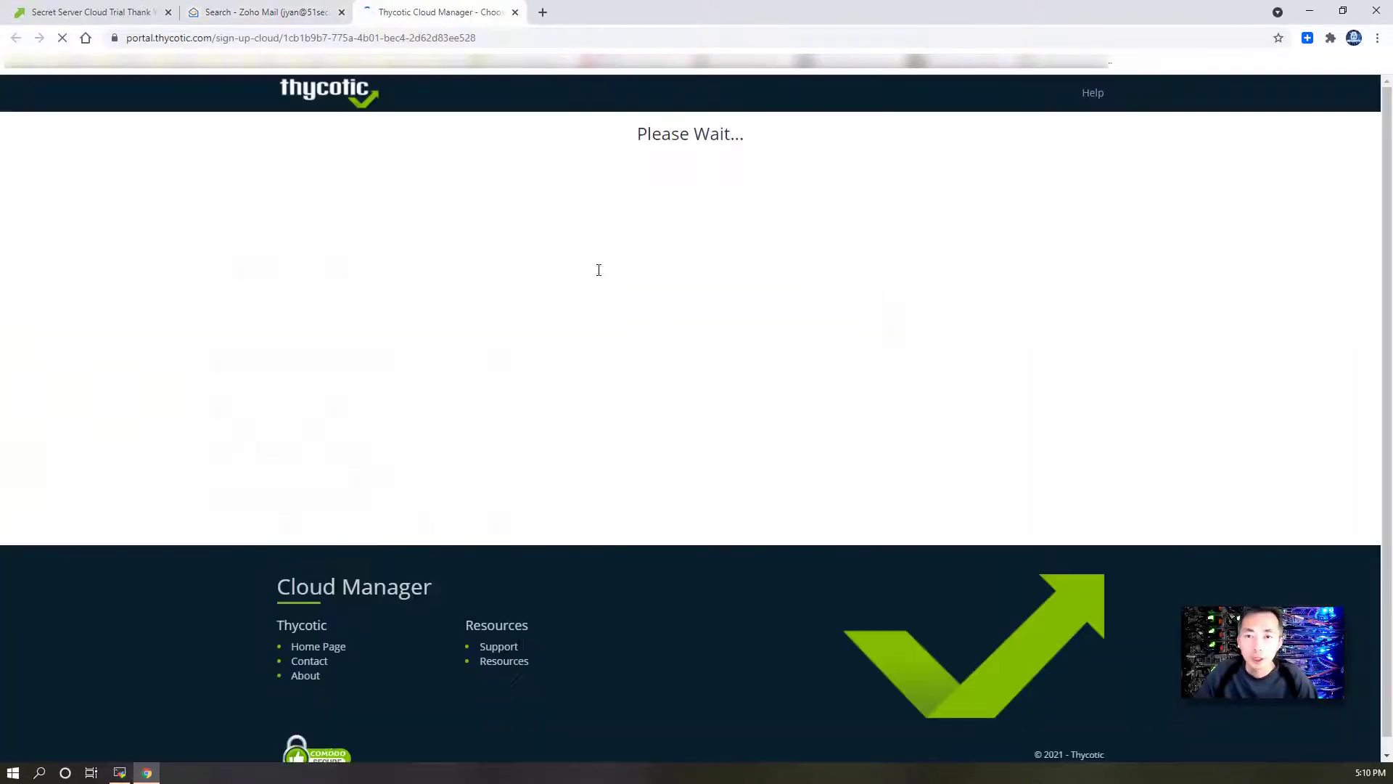
# Choose Canada Central as the cloud environment and continue
pyautogui.click(656, 396)
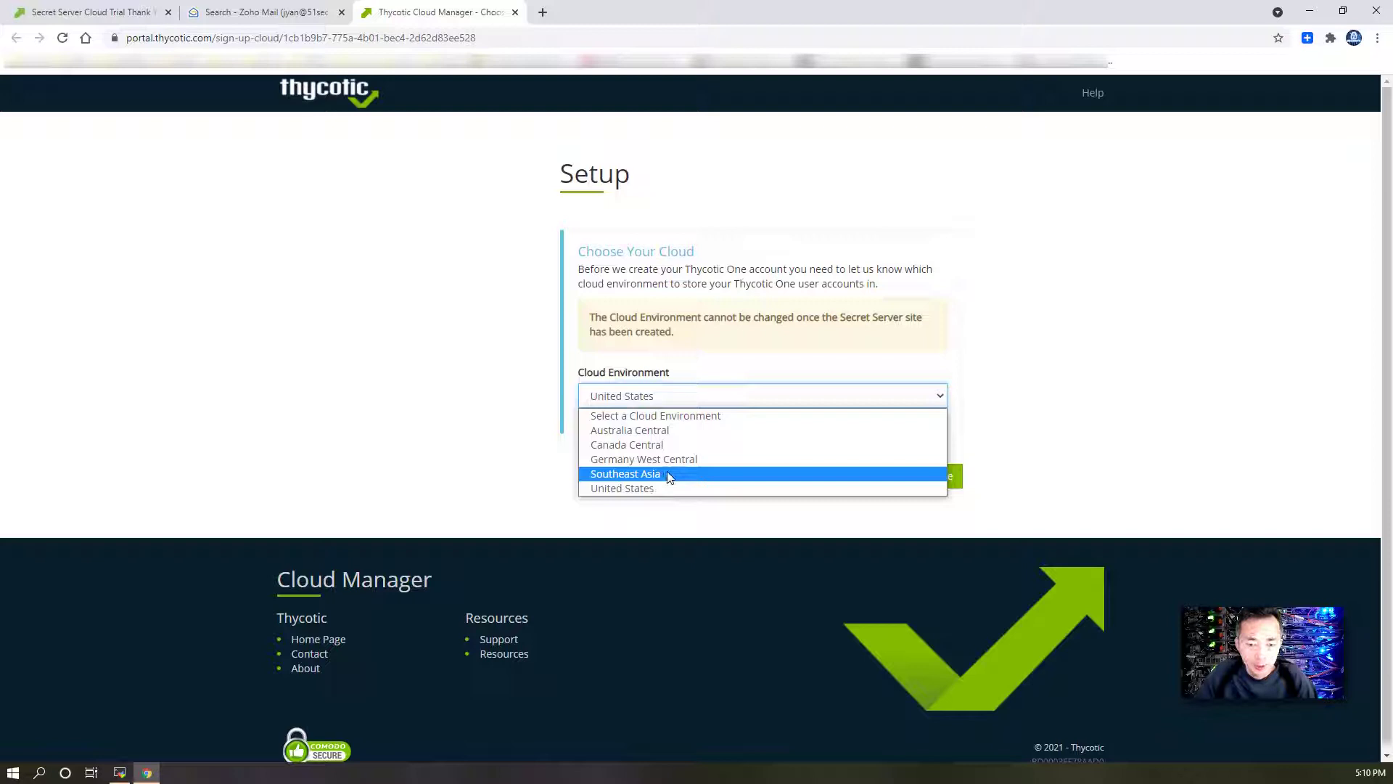
pyautogui.click(674, 444)
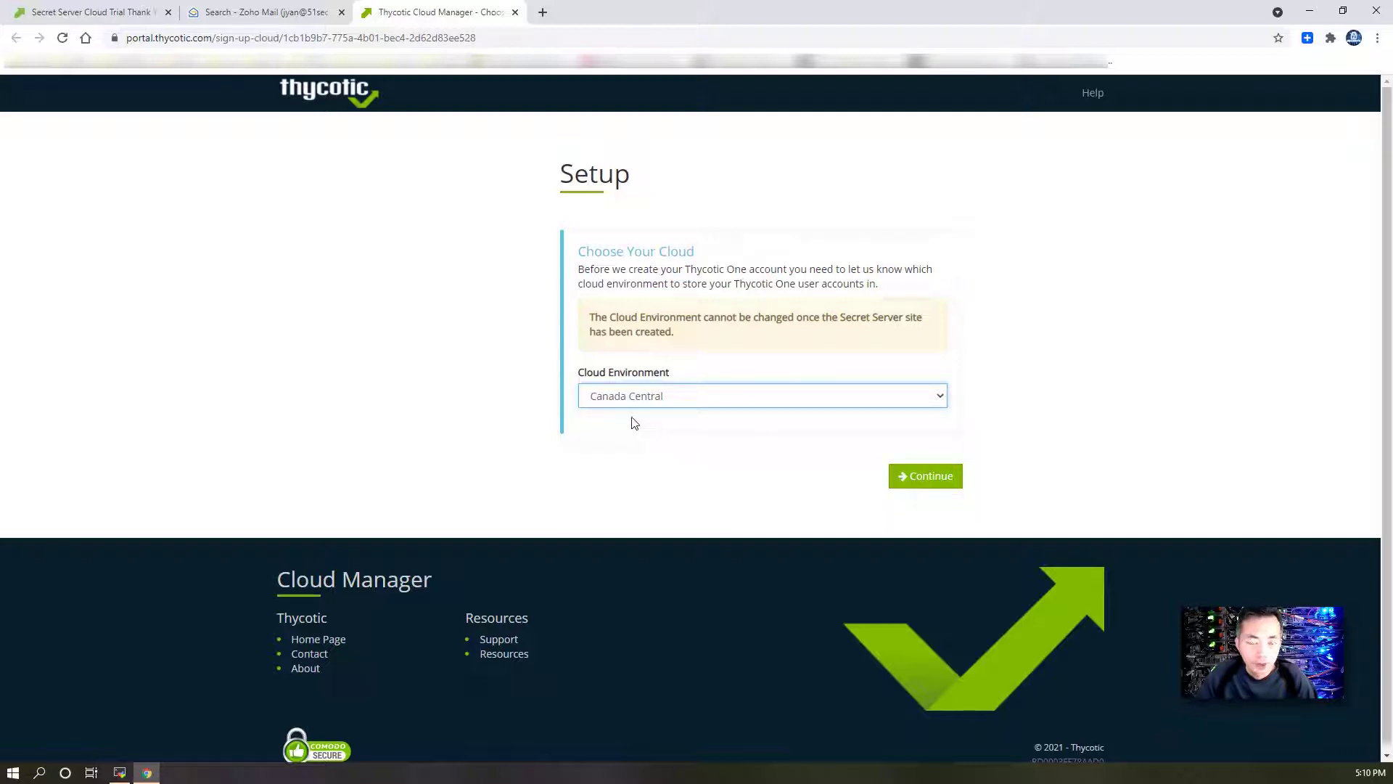
pyautogui.click(926, 476)
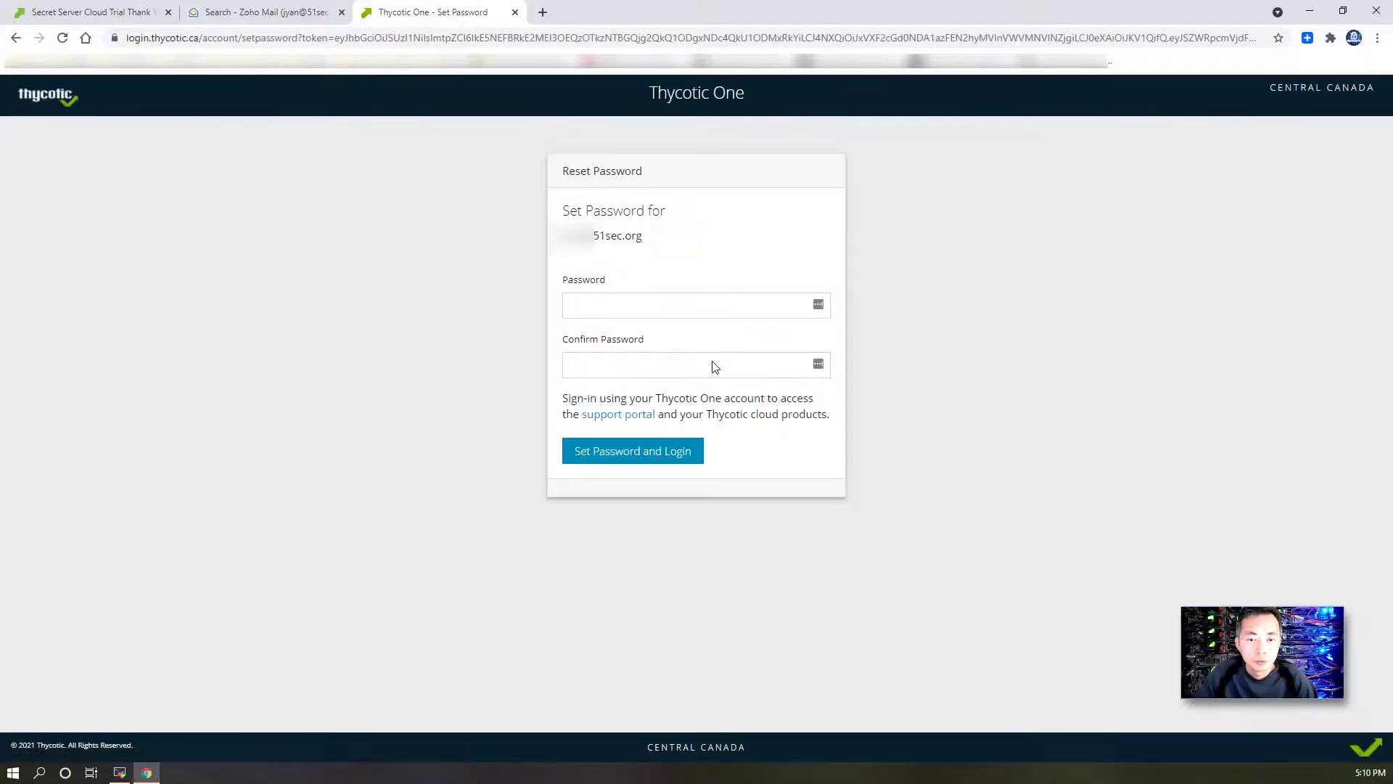
# Enter and confirm the Thycotic One password, then set it and log in
pyautogui.click(607, 307)
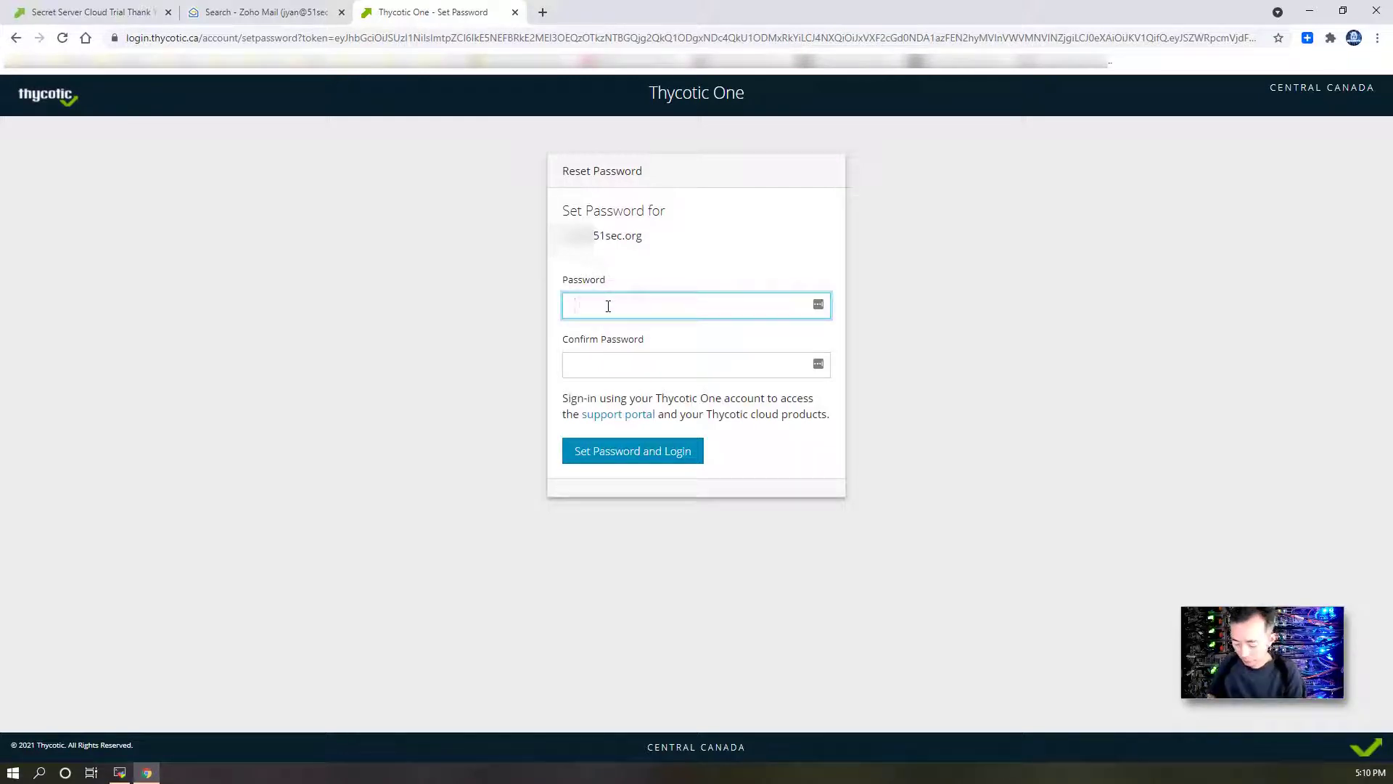
pyautogui.write('•••••')
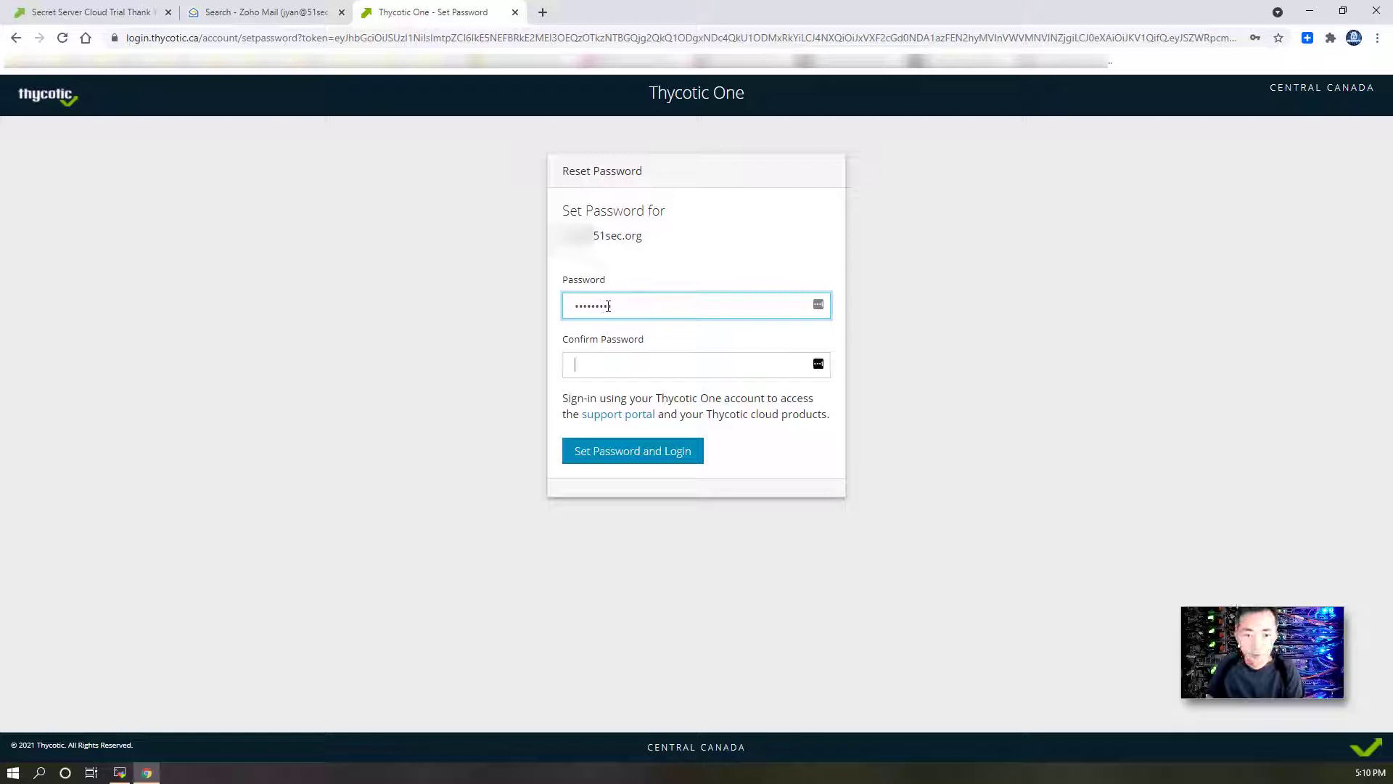
pyautogui.press('Tab')
pyautogui.write('•••••••')
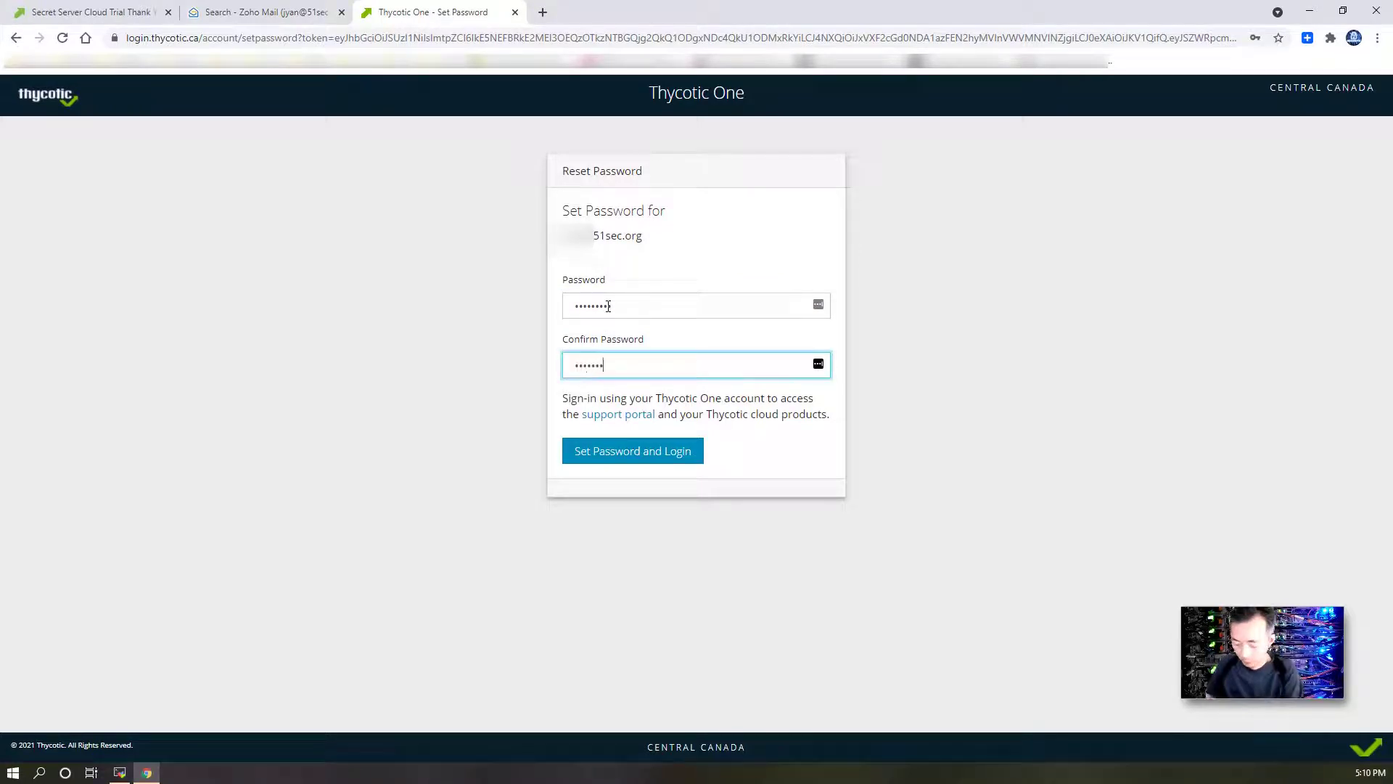
pyautogui.click(640, 452)
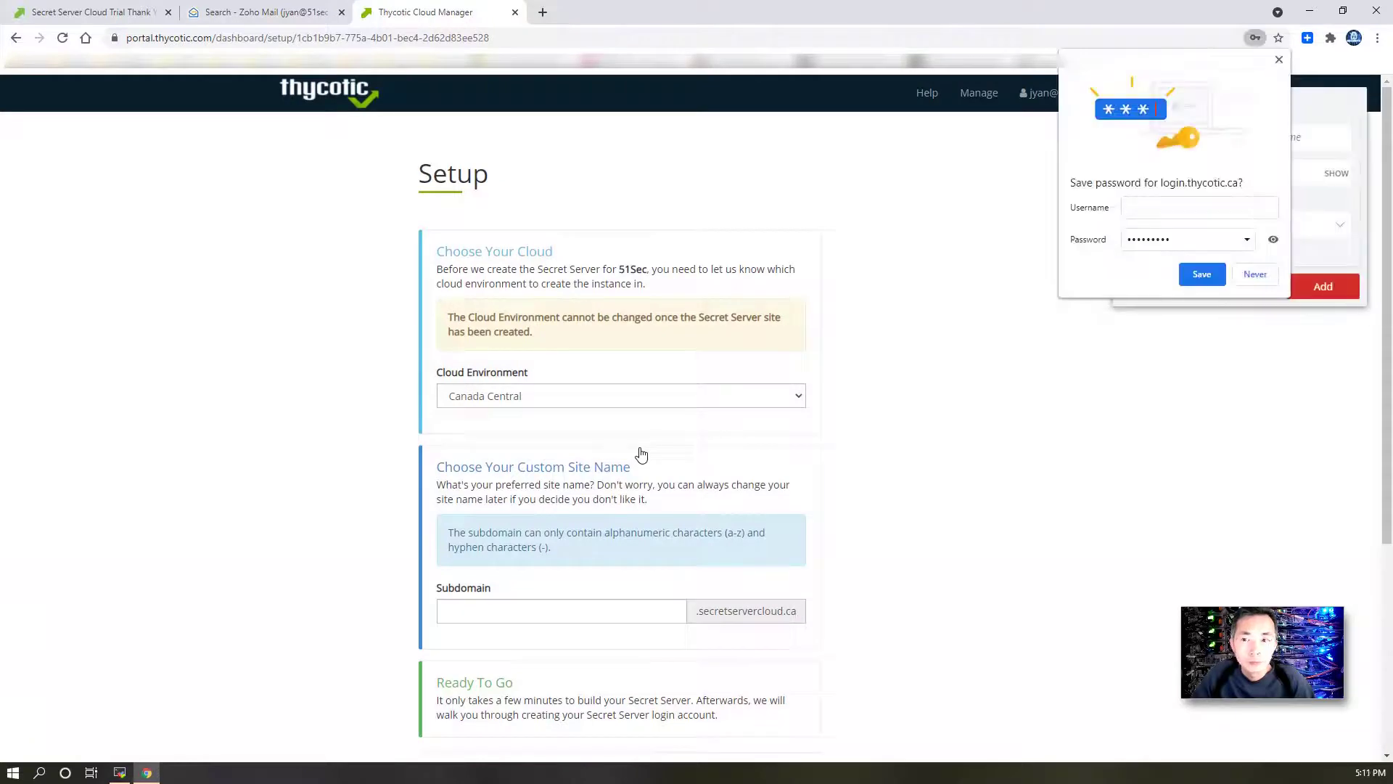
# Dismiss the browser's save-password prompt and start entering 51sec as the subdomain
pyautogui.click(1255, 274)
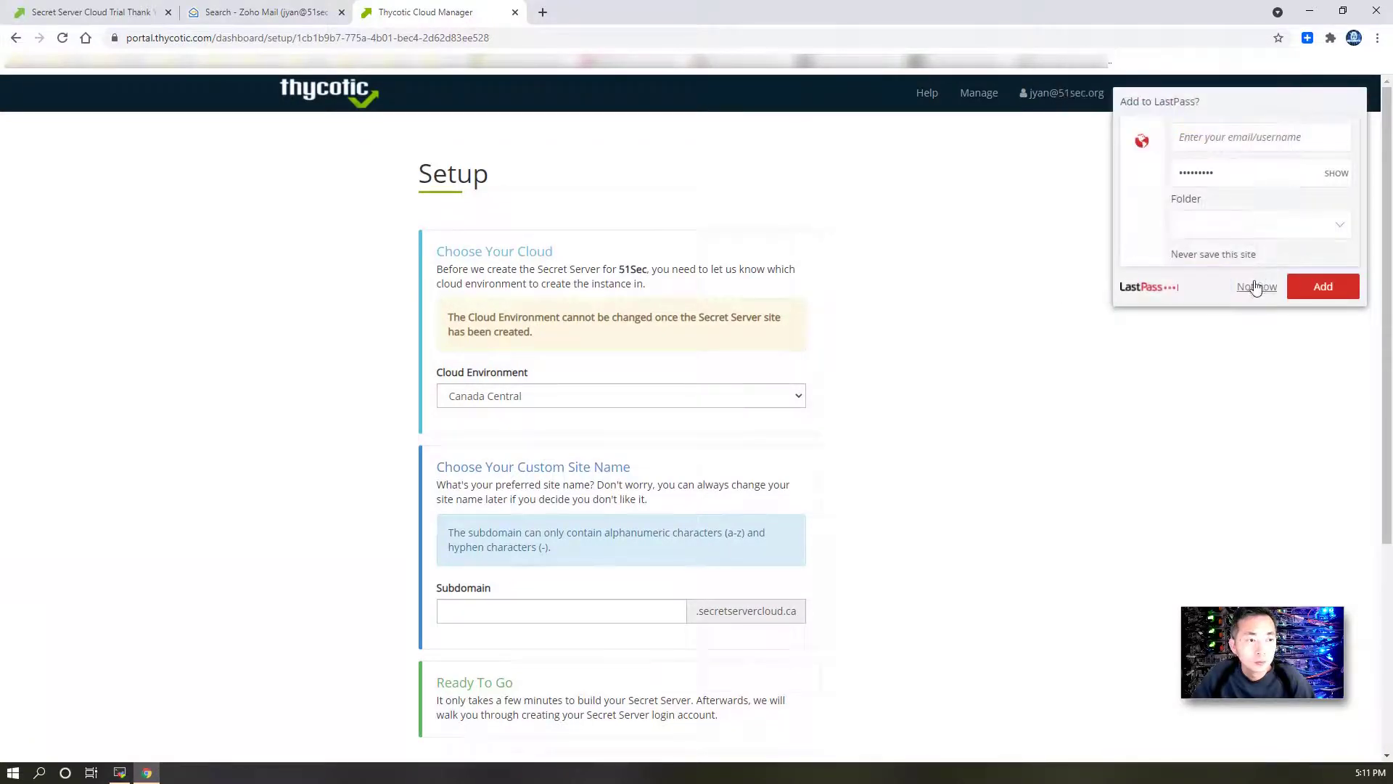
pyautogui.click(893, 337)
pyautogui.scroll(-1, 729, 381)
pyautogui.scroll(-2, 420, 280)
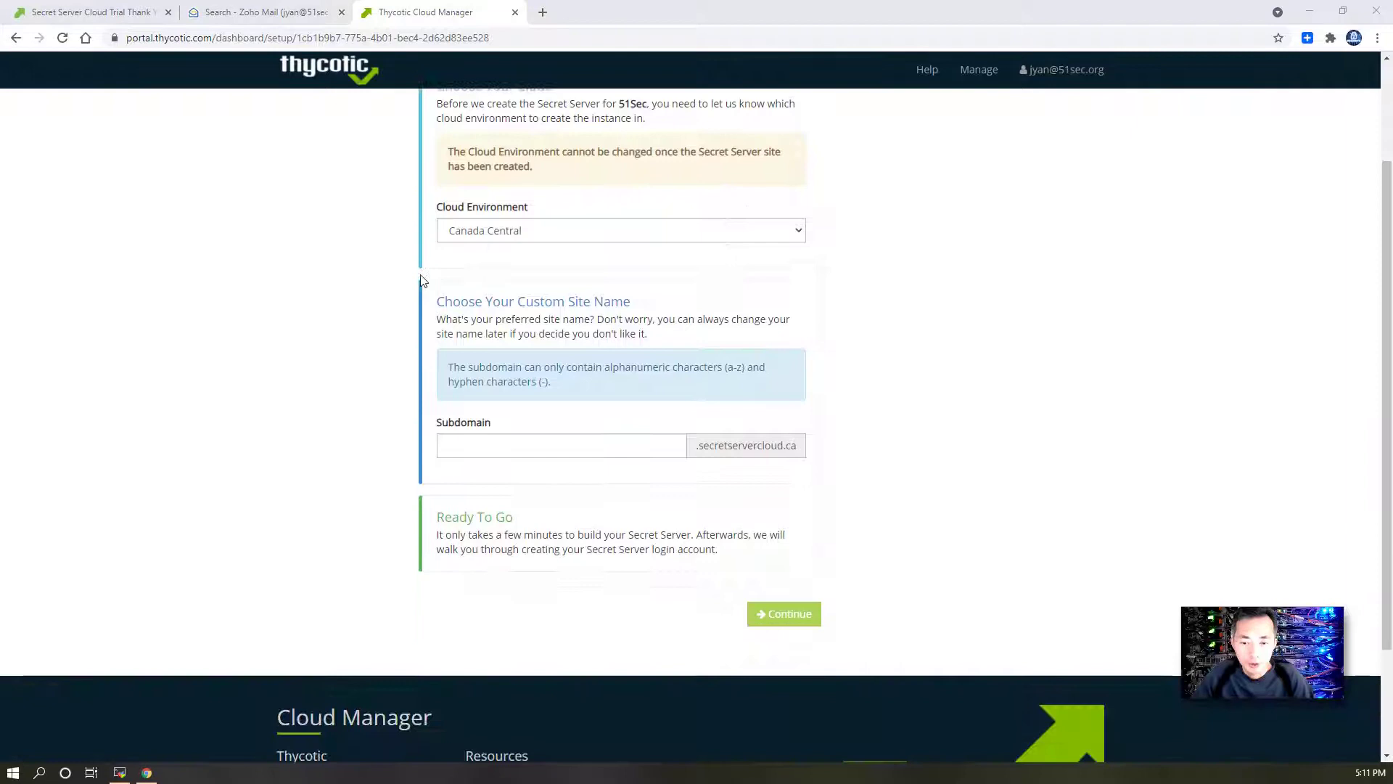
pyautogui.moveTo(519, 299); pyautogui.dragTo(631, 298)
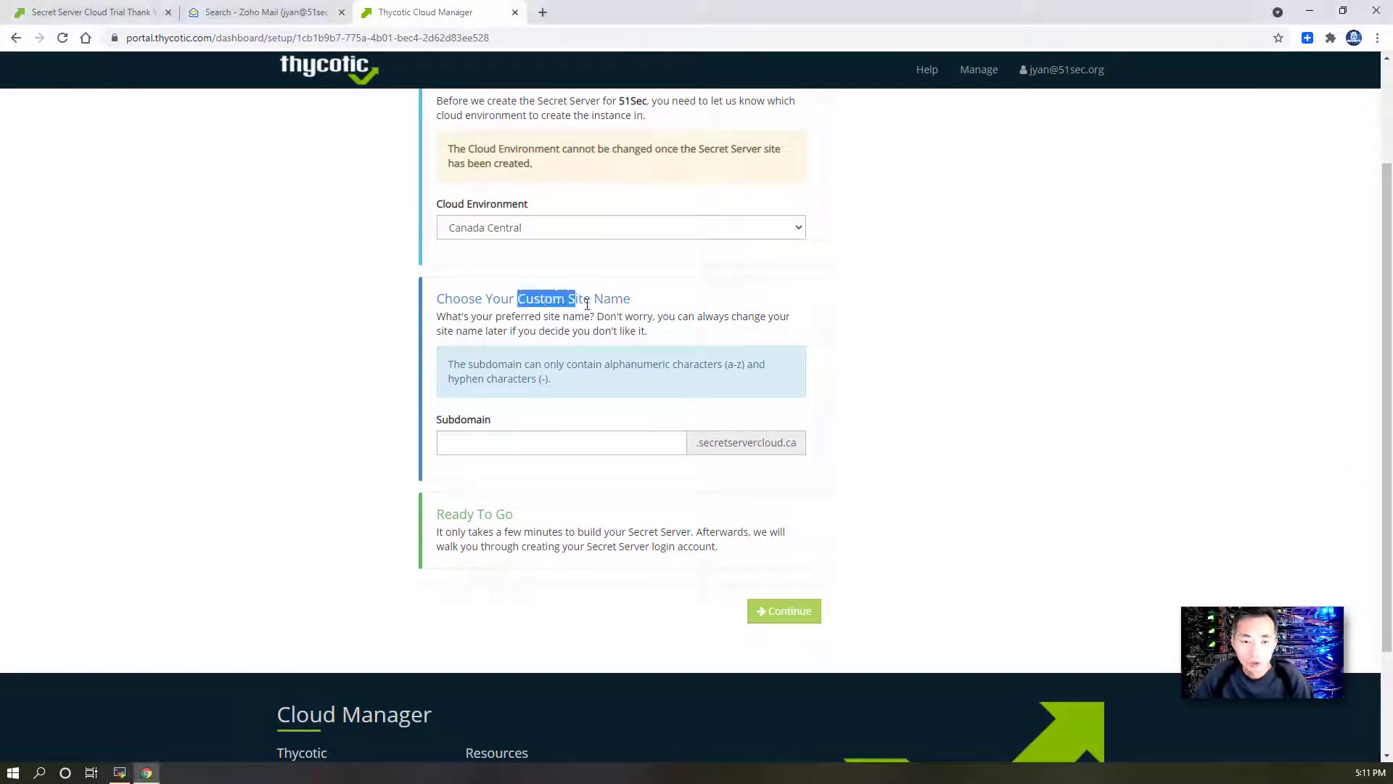
pyautogui.click(558, 442)
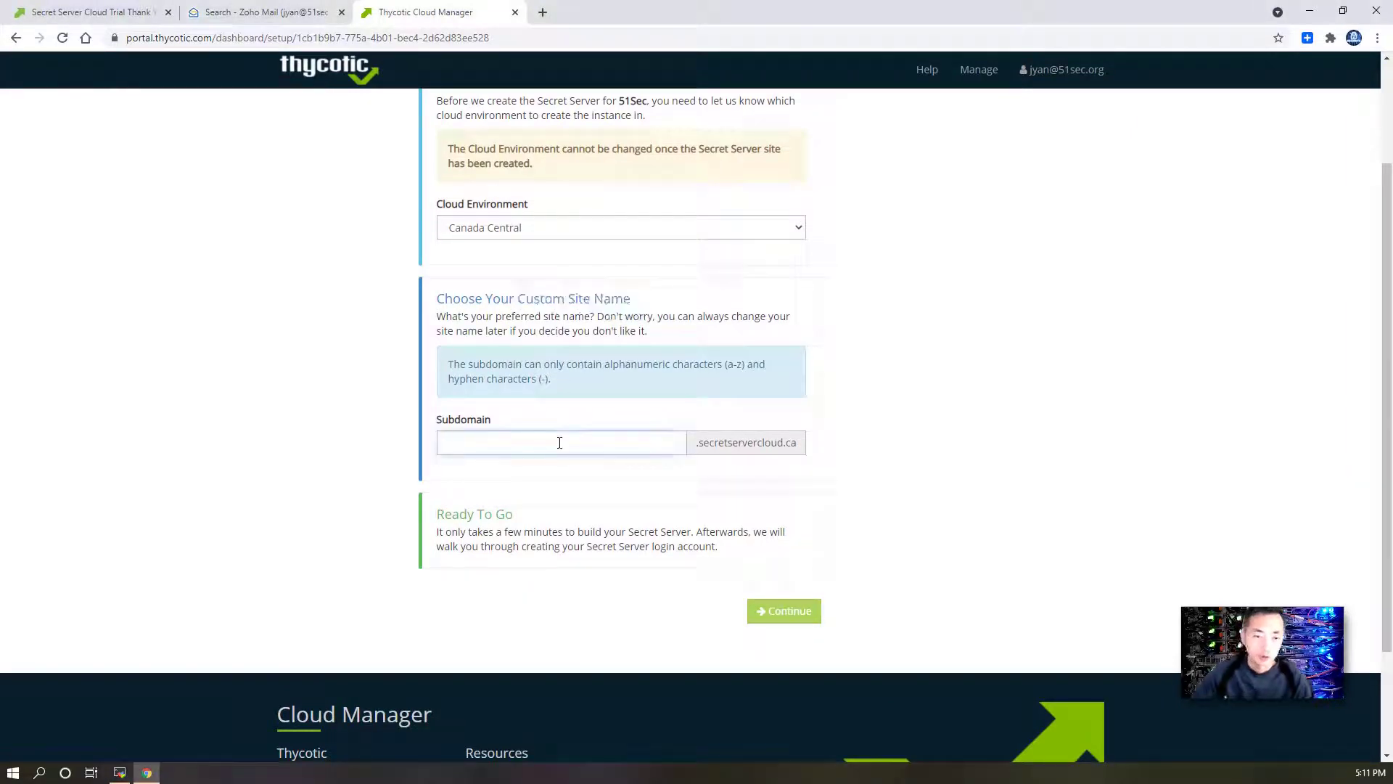
pyautogui.write('51sec')
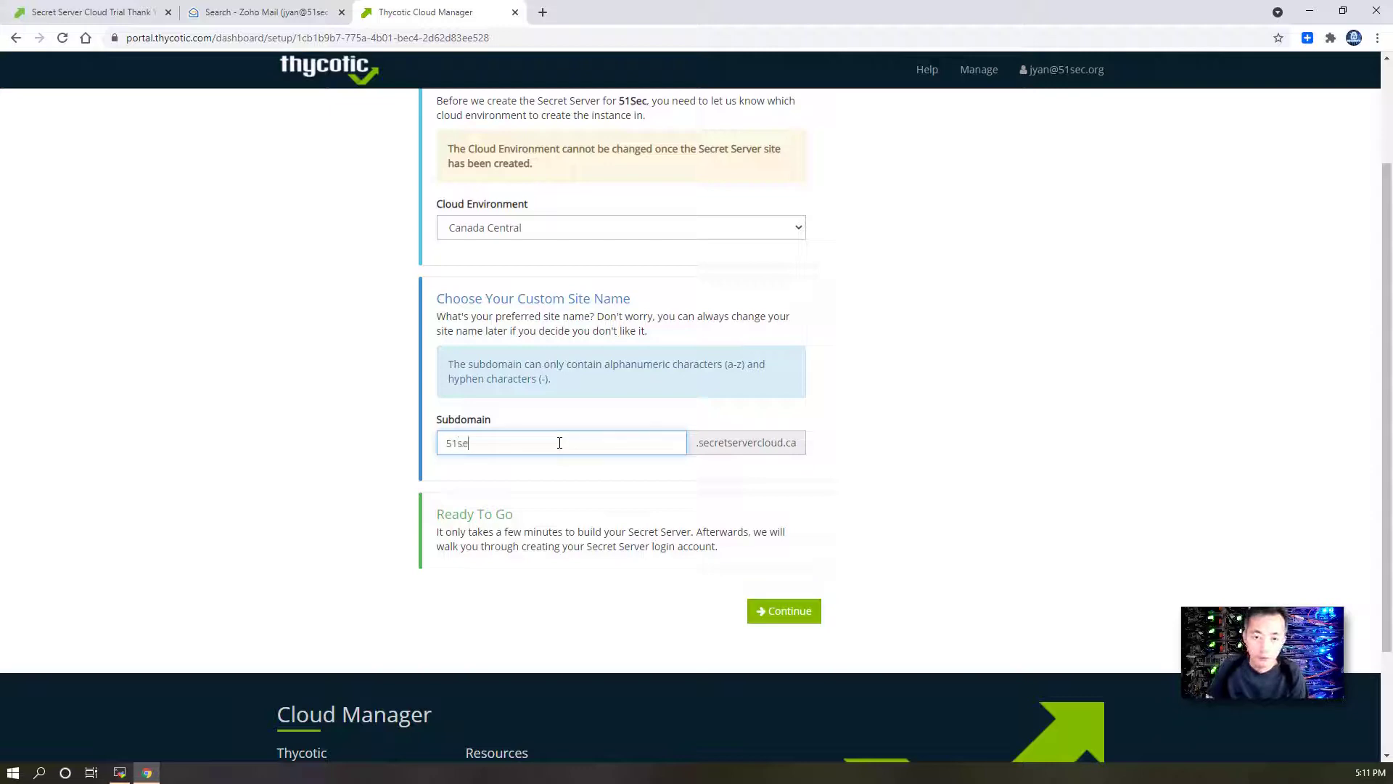
# Agree to the EULA, answer No to EU citizen data, and accept to build the server
pyautogui.click(784, 609)
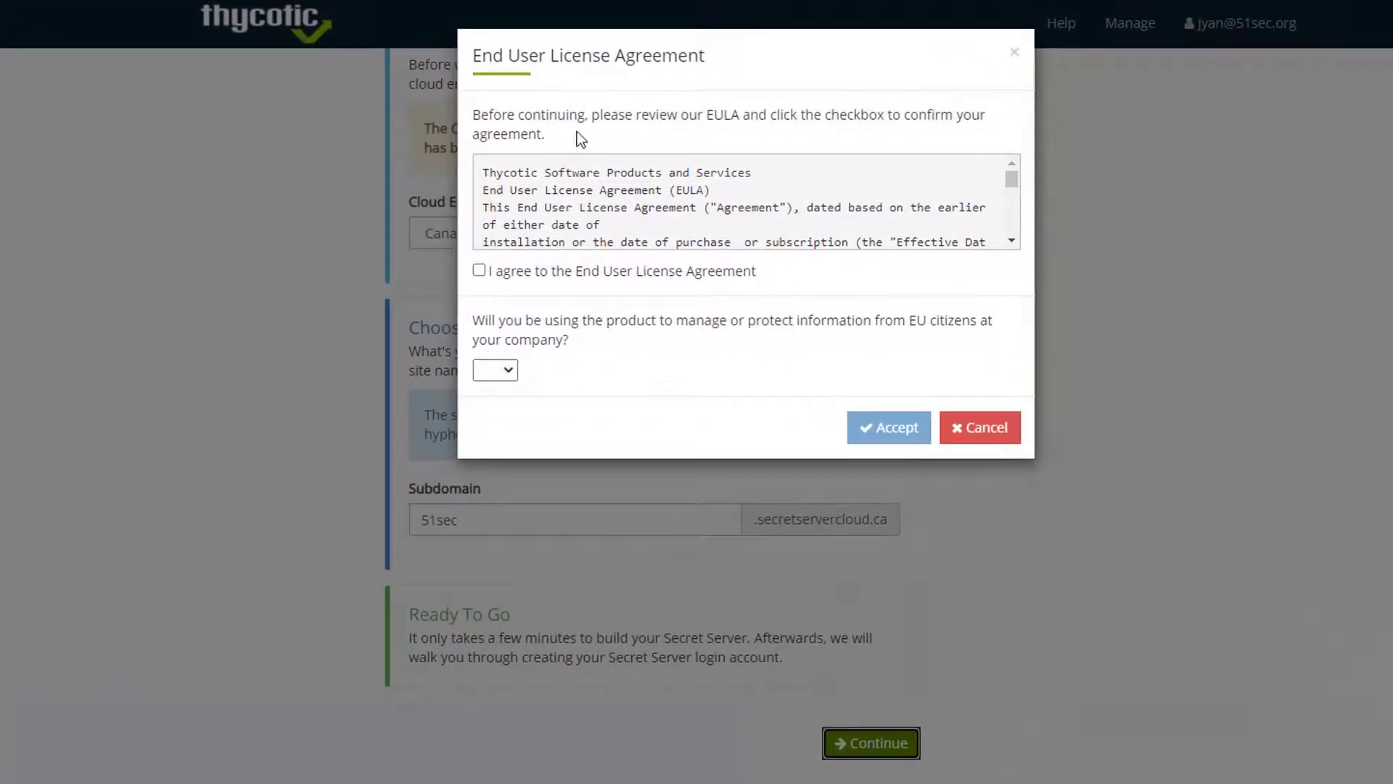
pyautogui.click(494, 370)
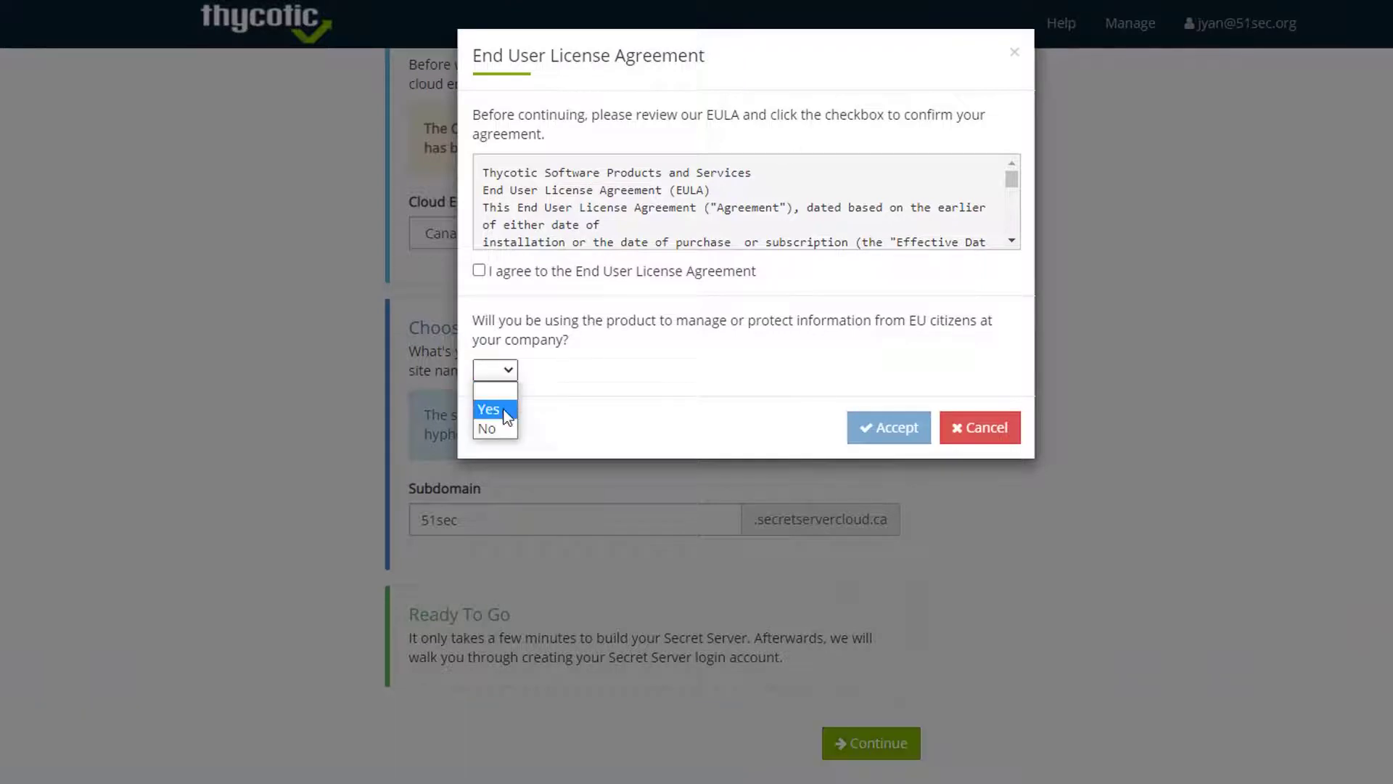
pyautogui.click(489, 403)
pyautogui.click(479, 270)
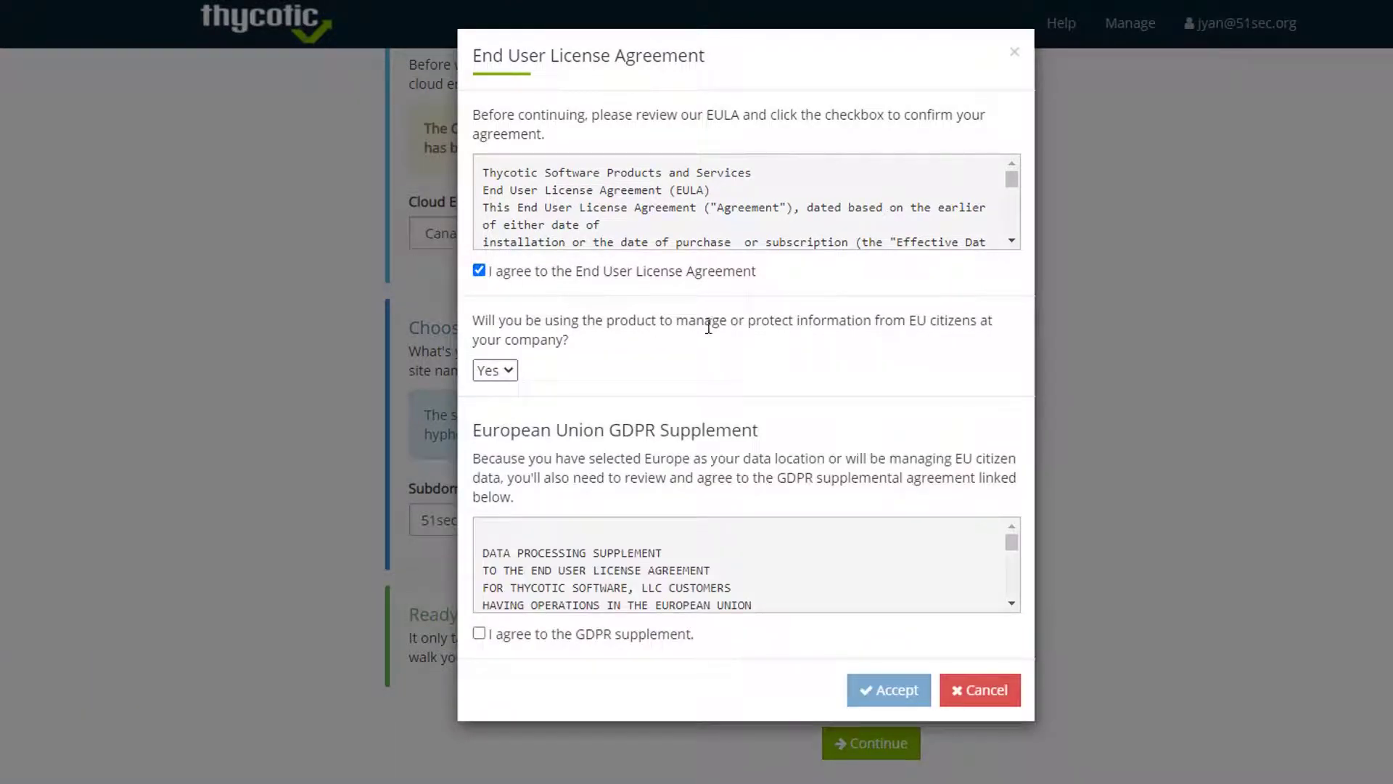
pyautogui.click(494, 370)
pyautogui.click(487, 428)
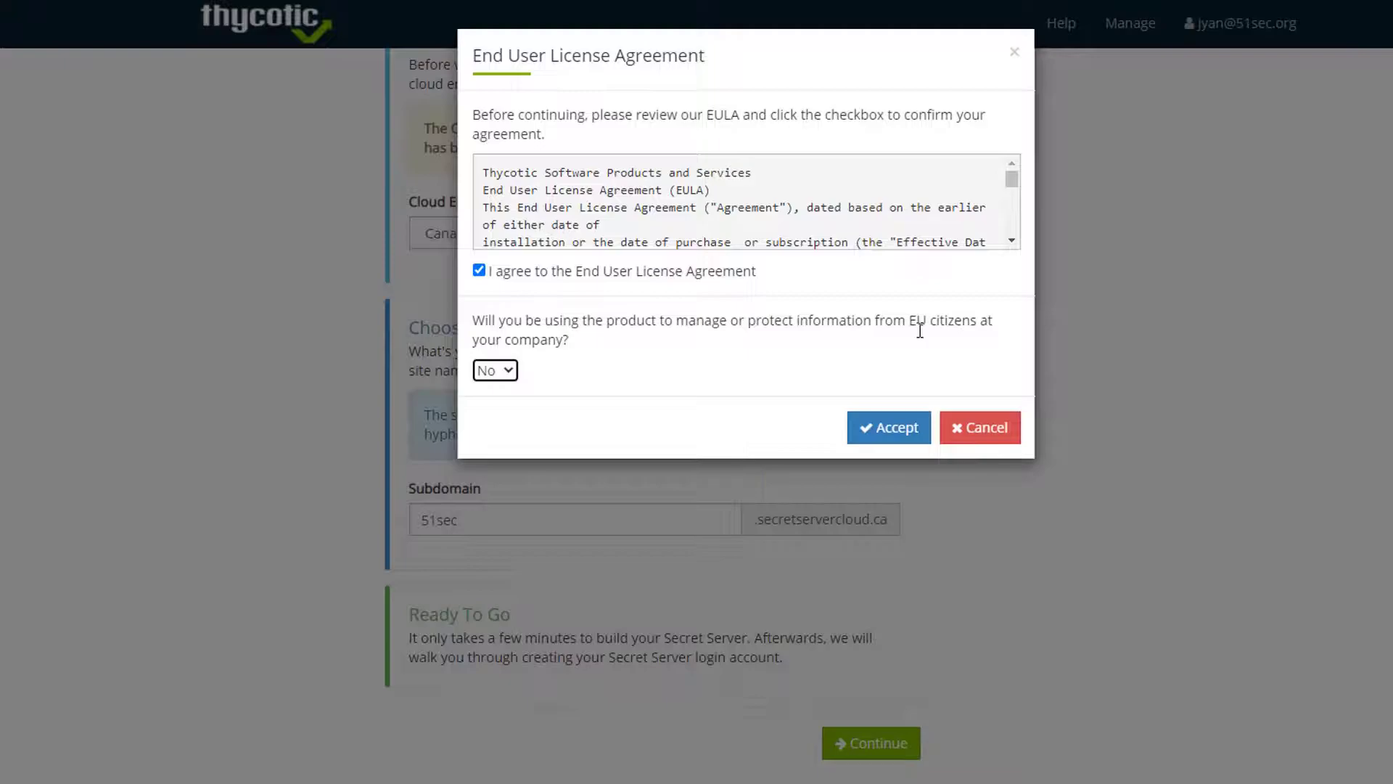
pyautogui.click(888, 427)
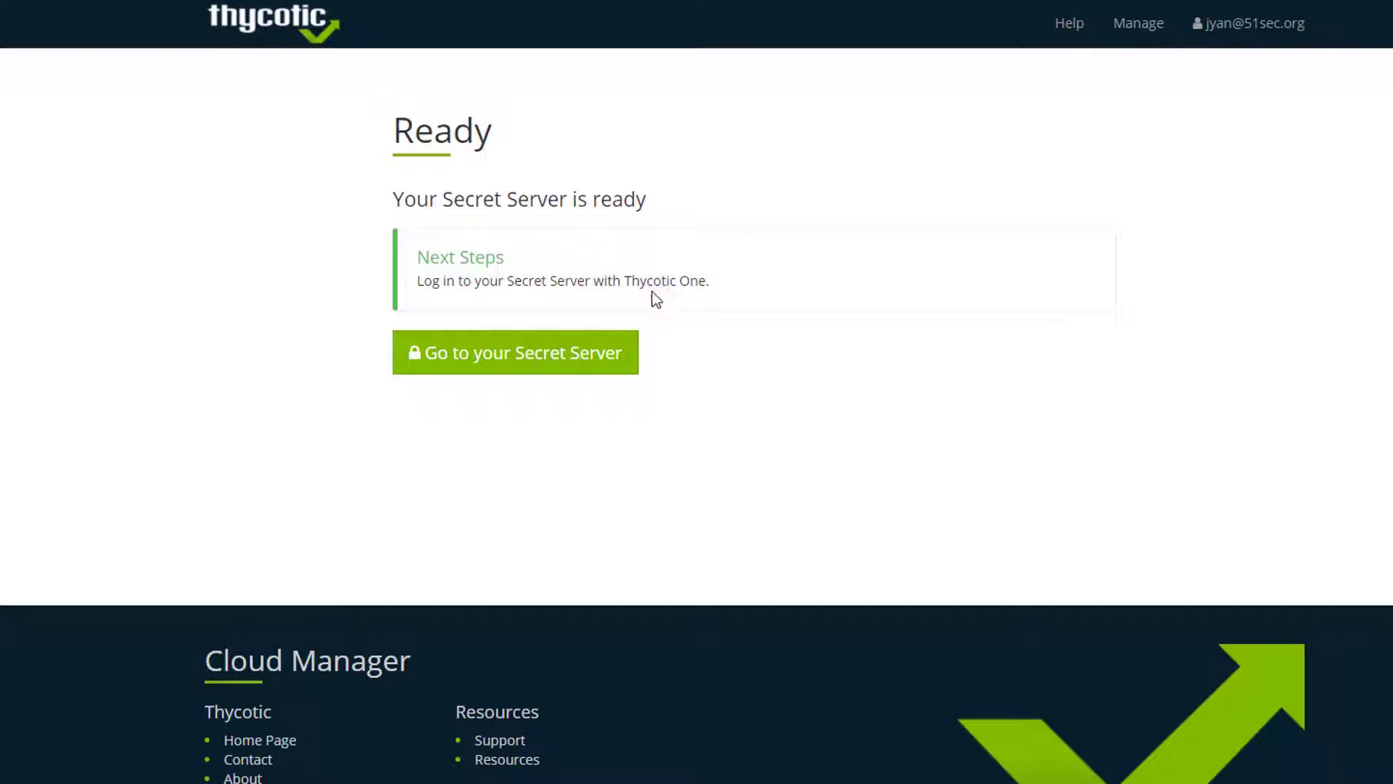
# Open the newly built Secret Server and sign in through Thycotic One
pyautogui.click(557, 358)
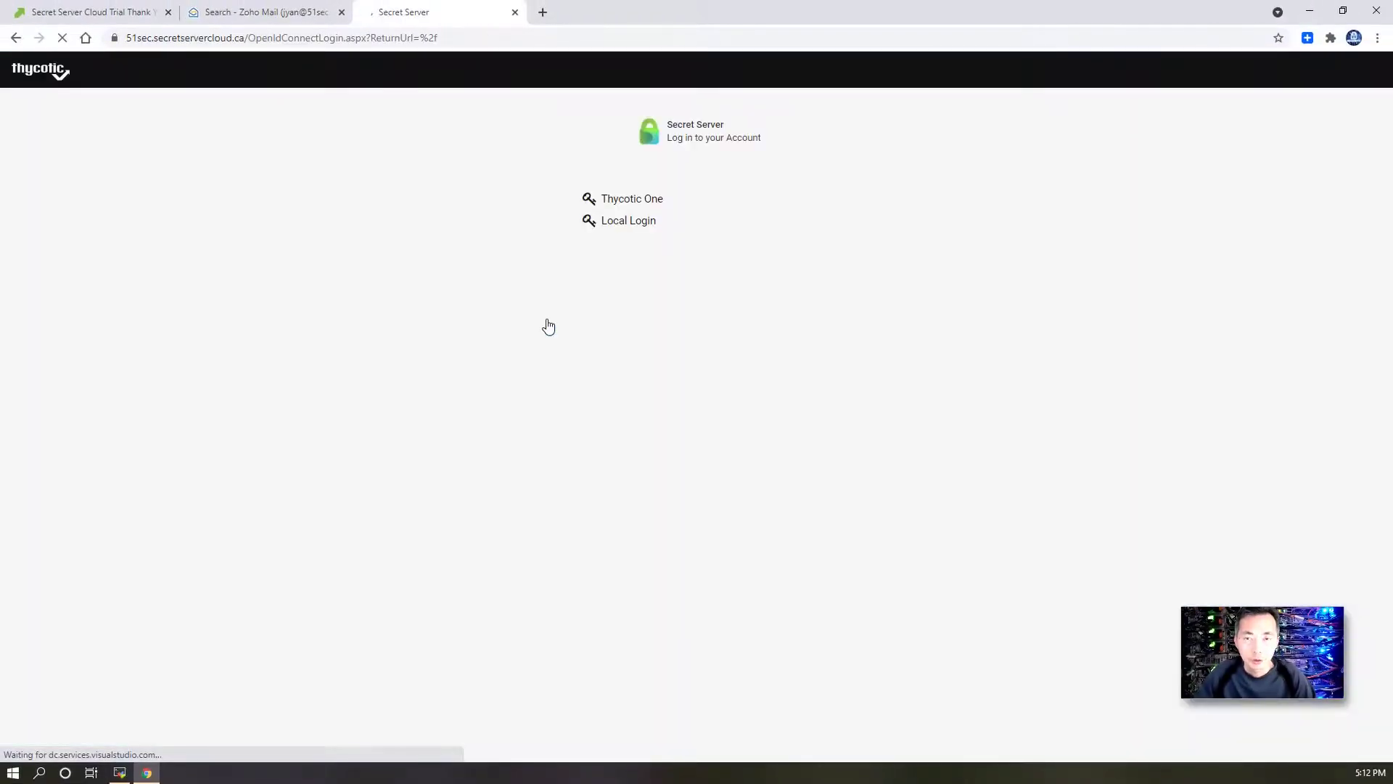
pyautogui.click(631, 199)
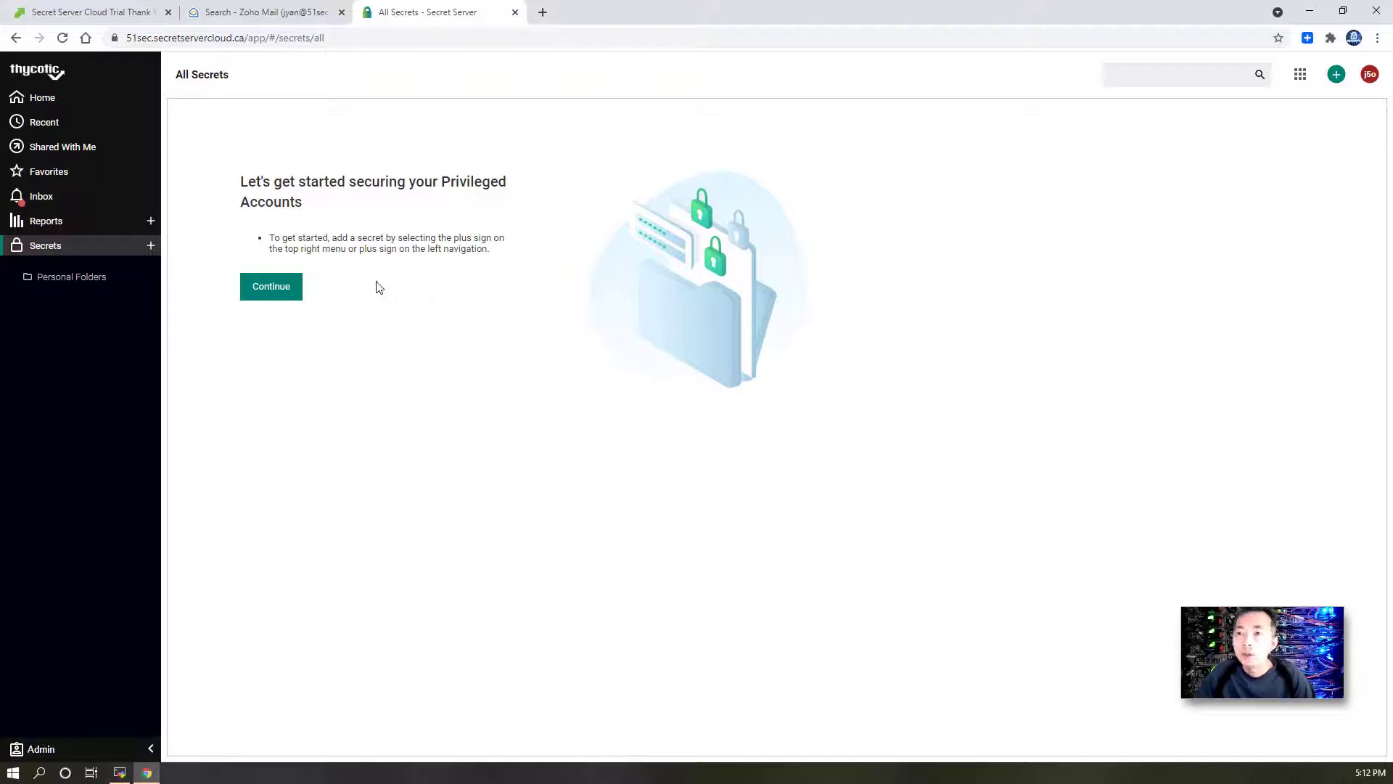
pyautogui.click(66, 105)
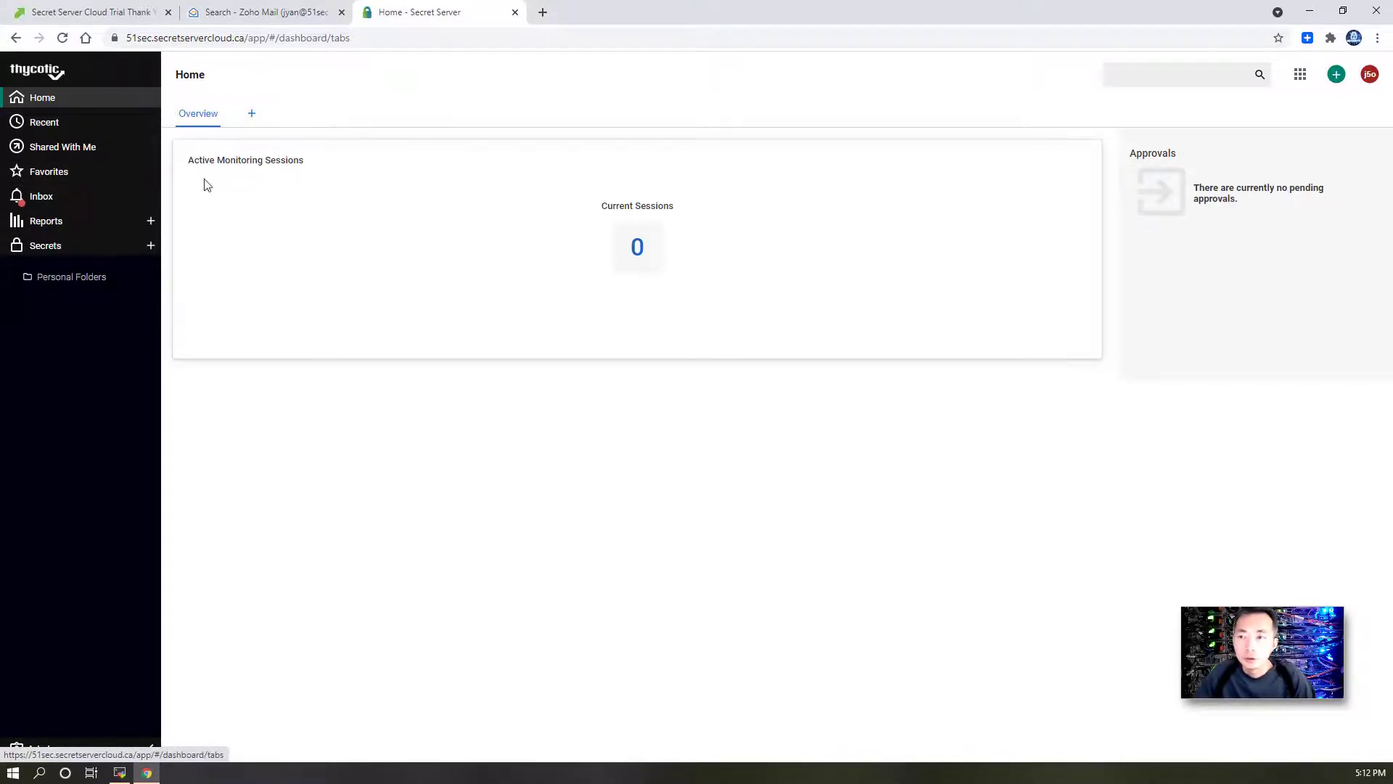
pyautogui.click(45, 122)
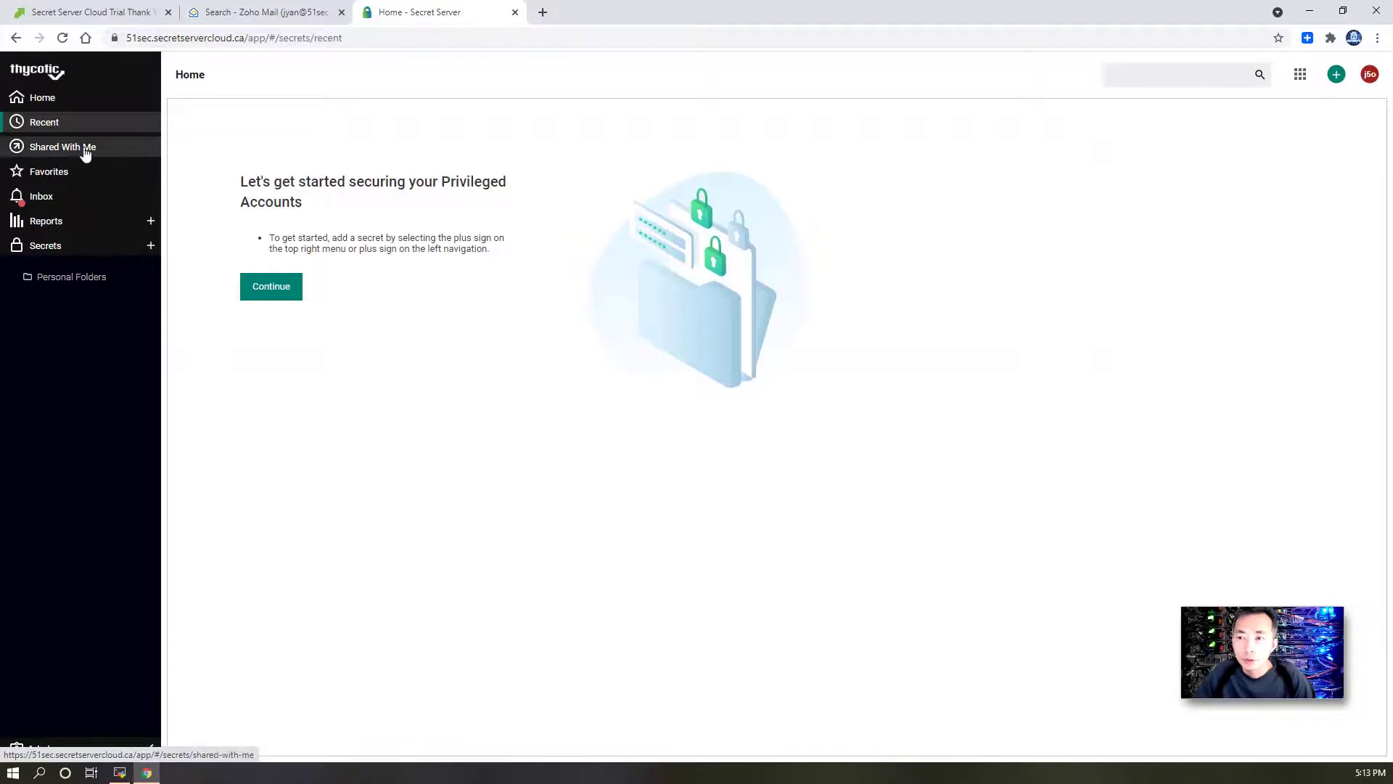
pyautogui.click(63, 147)
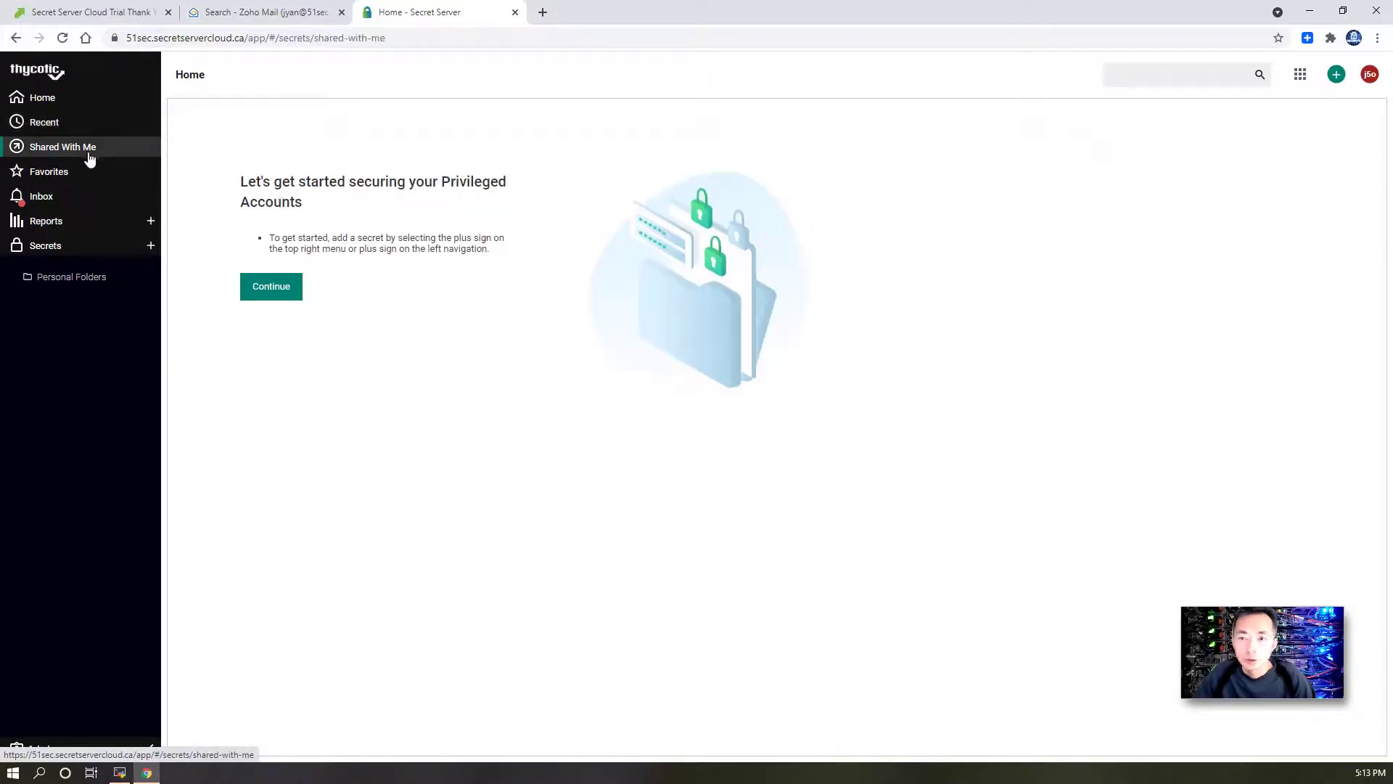
pyautogui.click(49, 172)
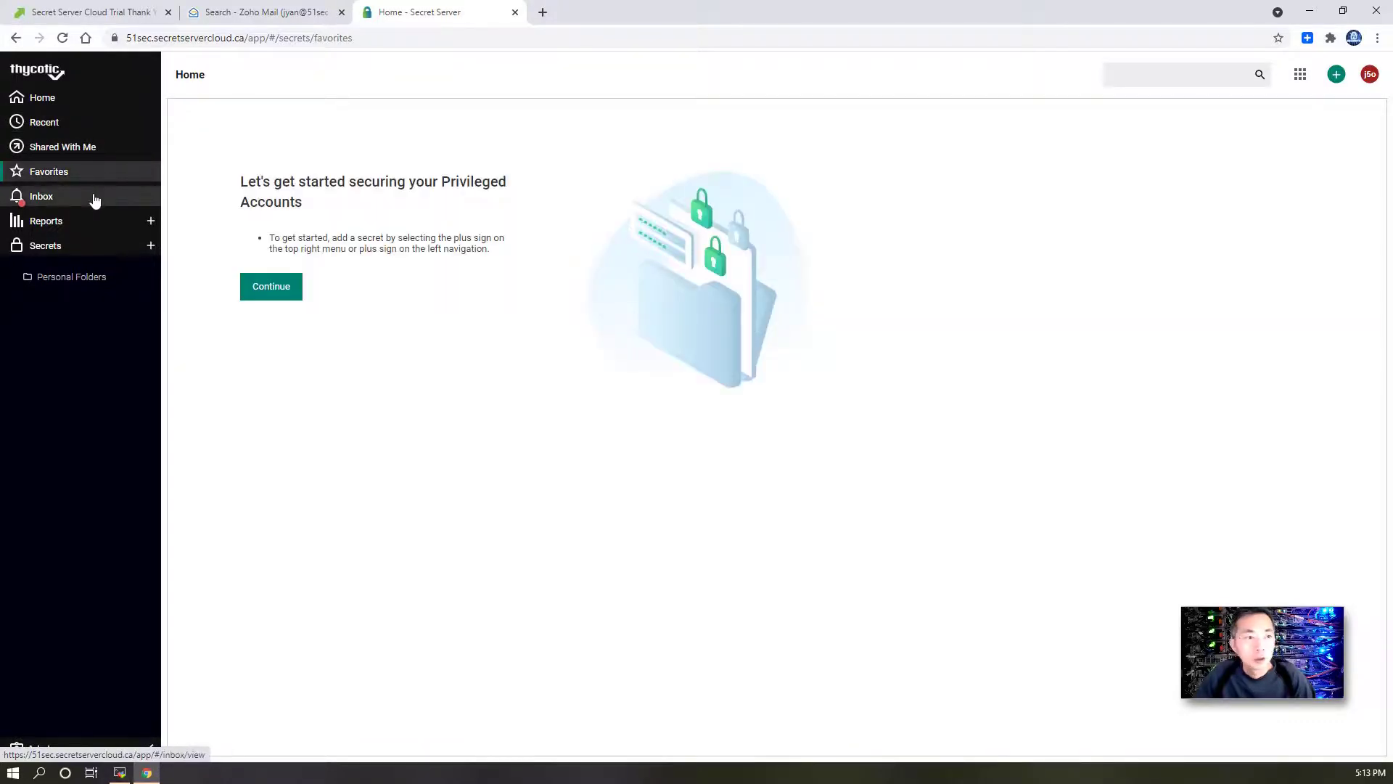
pyautogui.click(95, 199)
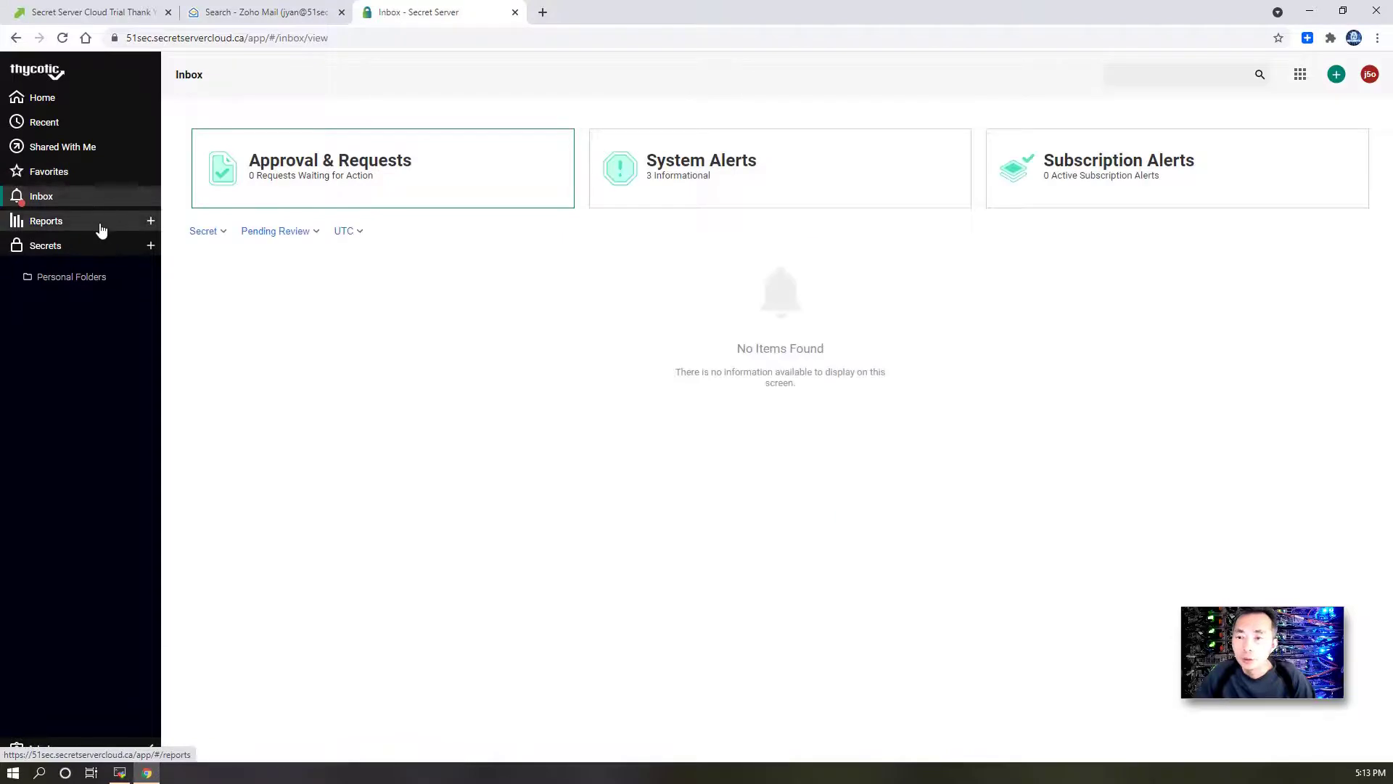
pyautogui.click(45, 221)
pyautogui.click(98, 244)
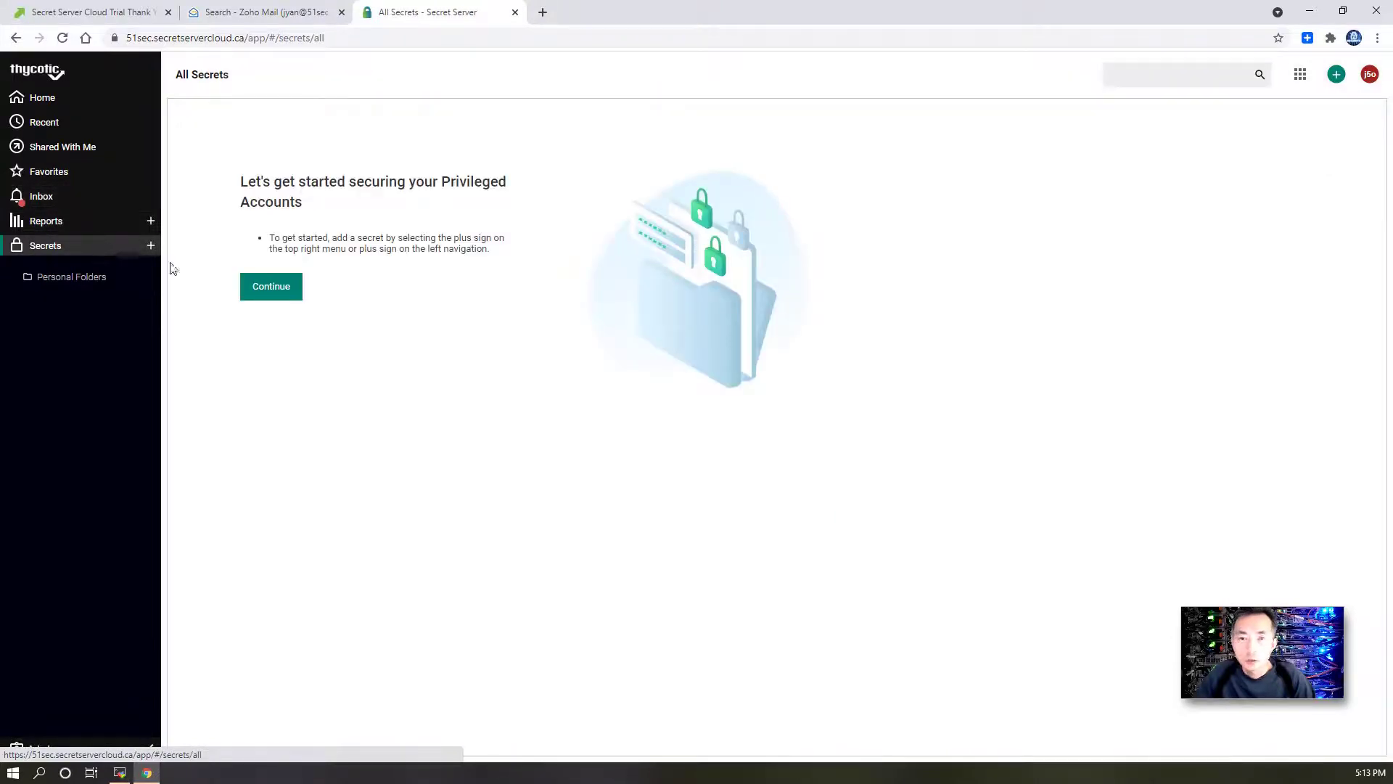
pyautogui.click(1369, 74)
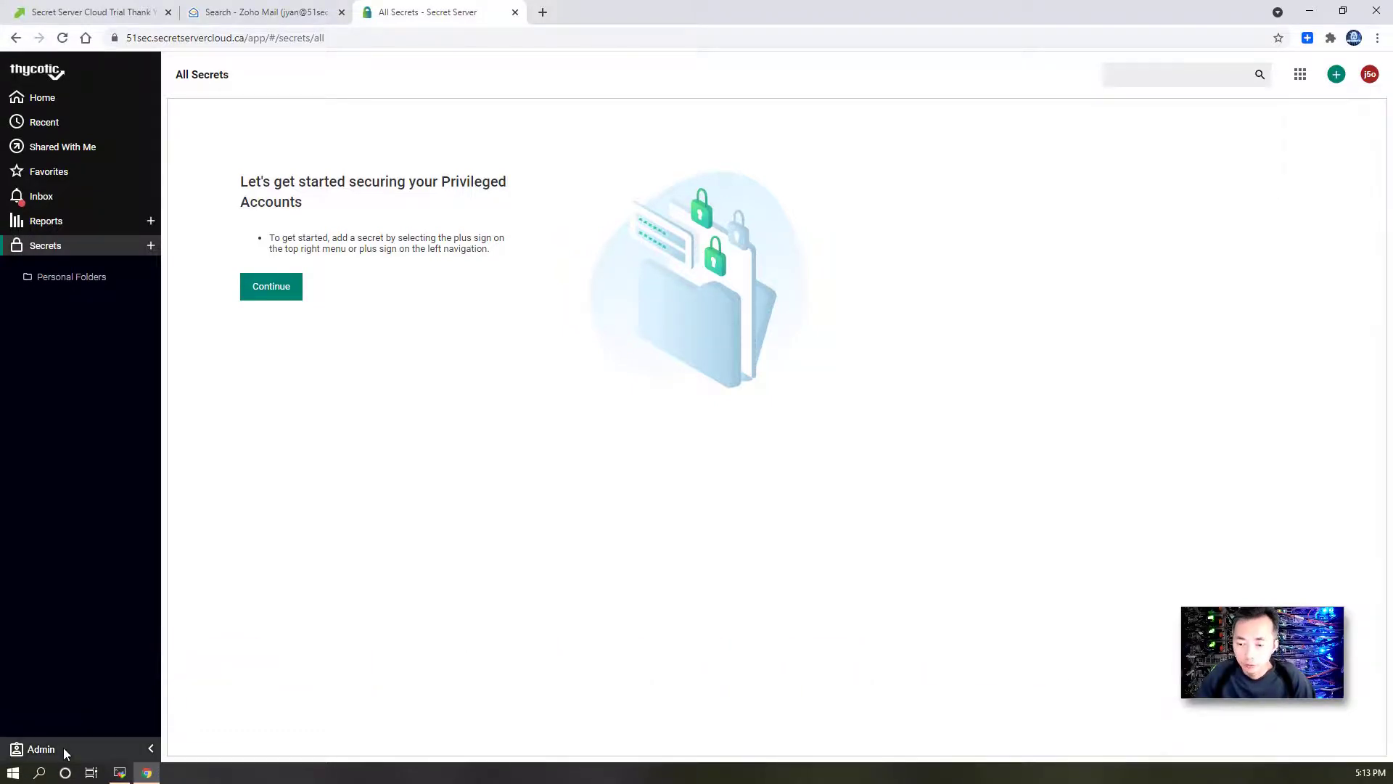
# Choose Cloud Subscriptions from the Admin sidebar menu
pyautogui.click(63, 747)
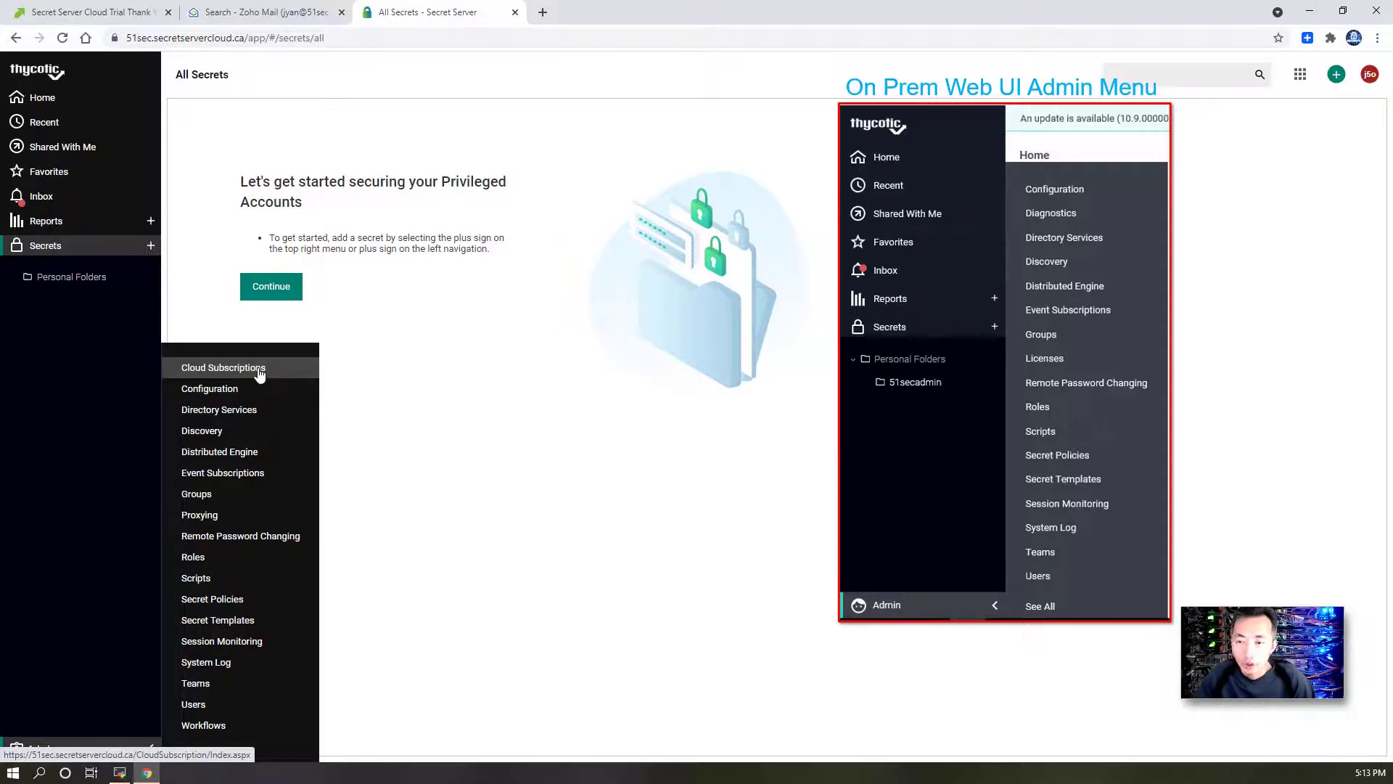
pyautogui.click(250, 375)
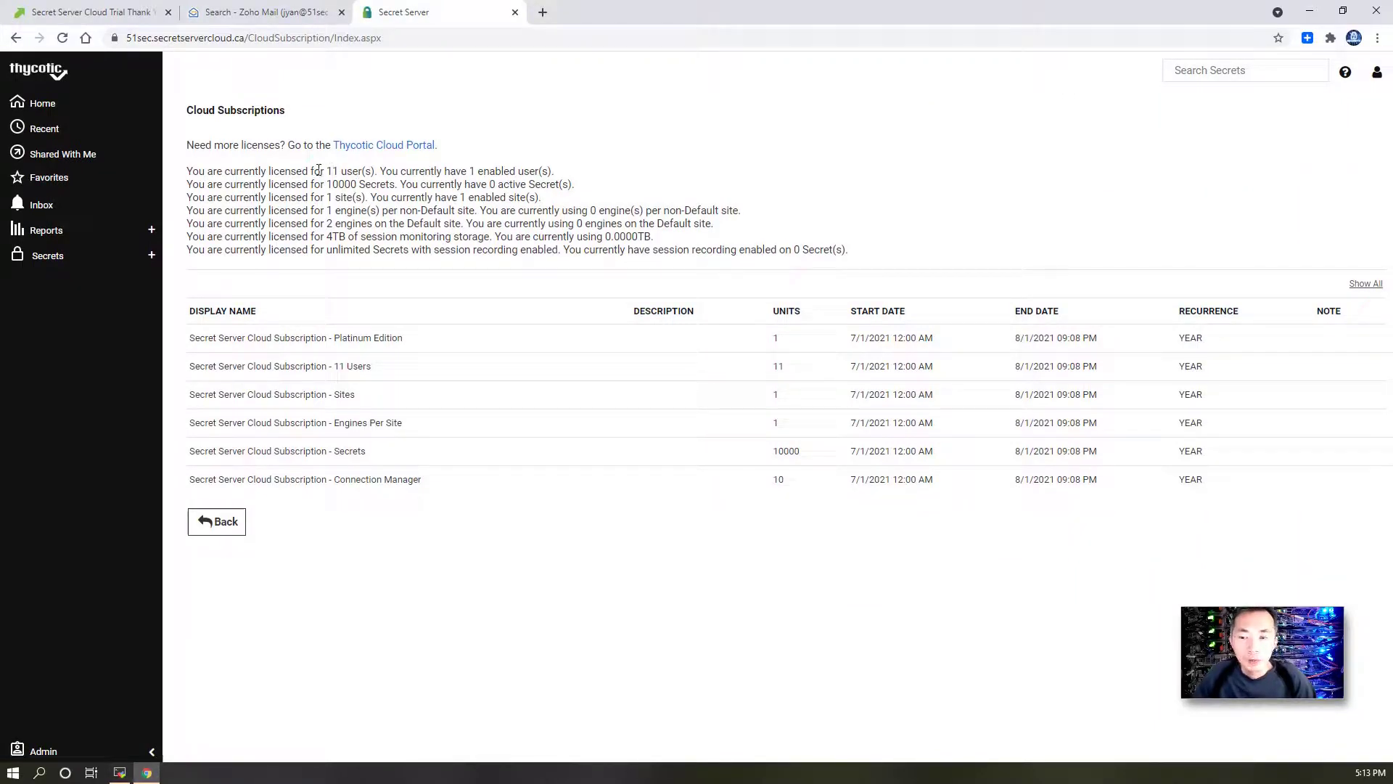
# Highlight the 11-user licence, end date and Sites entries, then reopen the Admin menu
pyautogui.moveTo(314, 170); pyautogui.dragTo(398, 171)
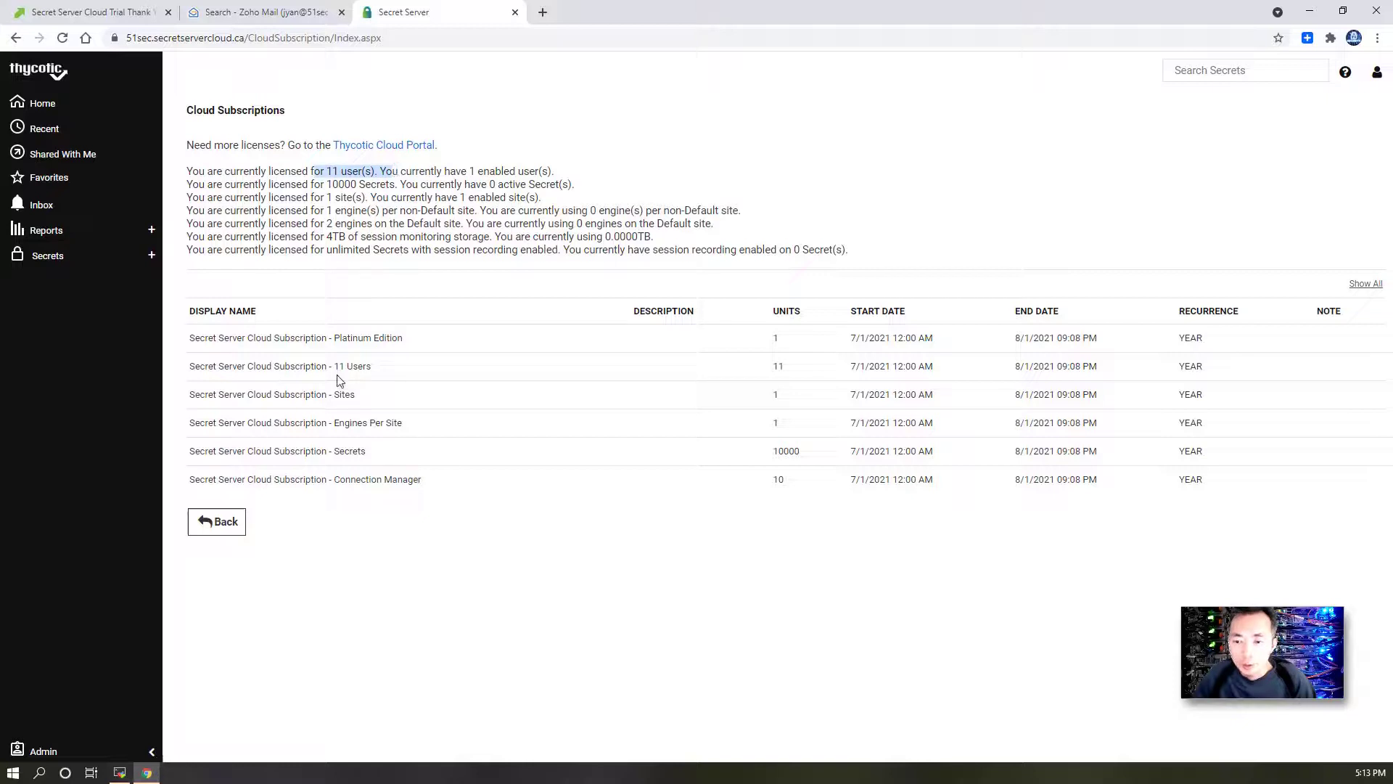
pyautogui.moveTo(334, 365); pyautogui.dragTo(376, 371)
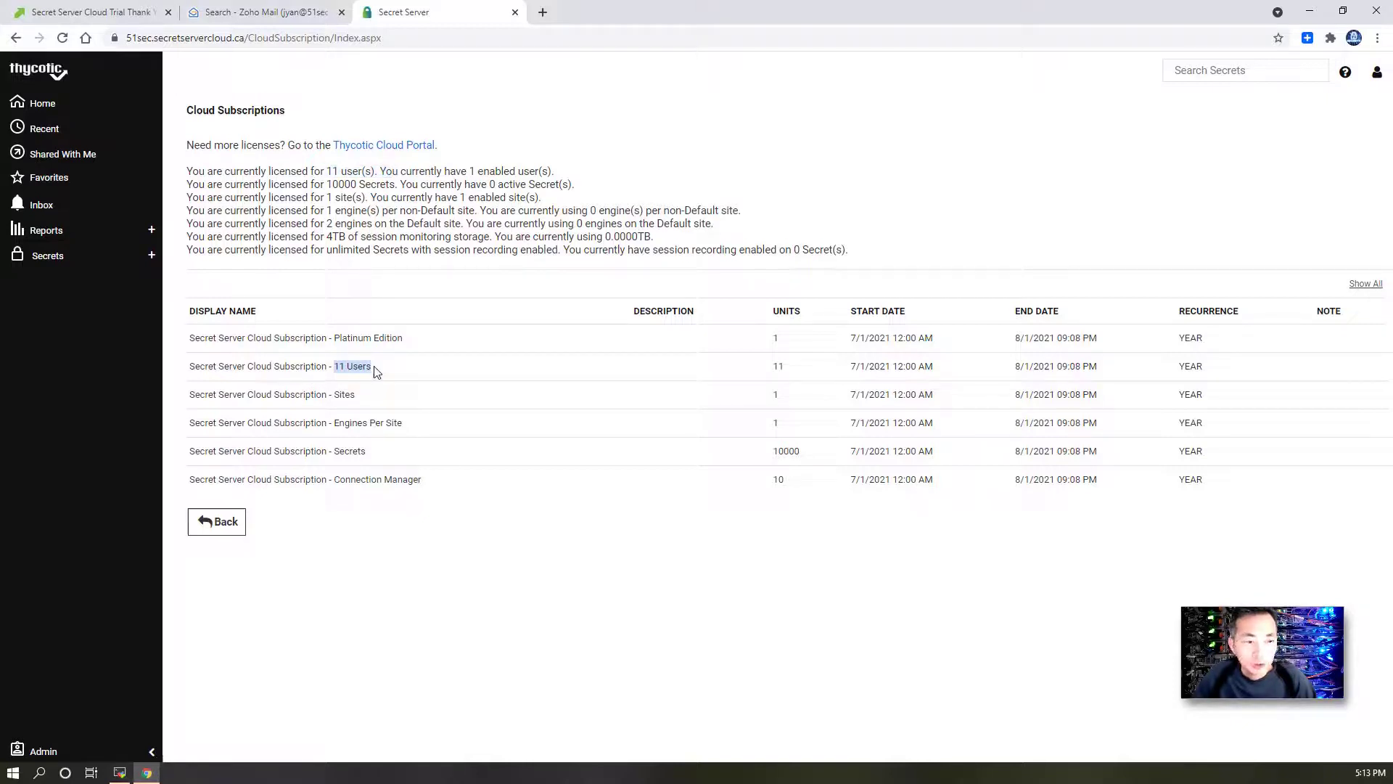
pyautogui.moveTo(1098, 366); pyautogui.dragTo(1012, 367)
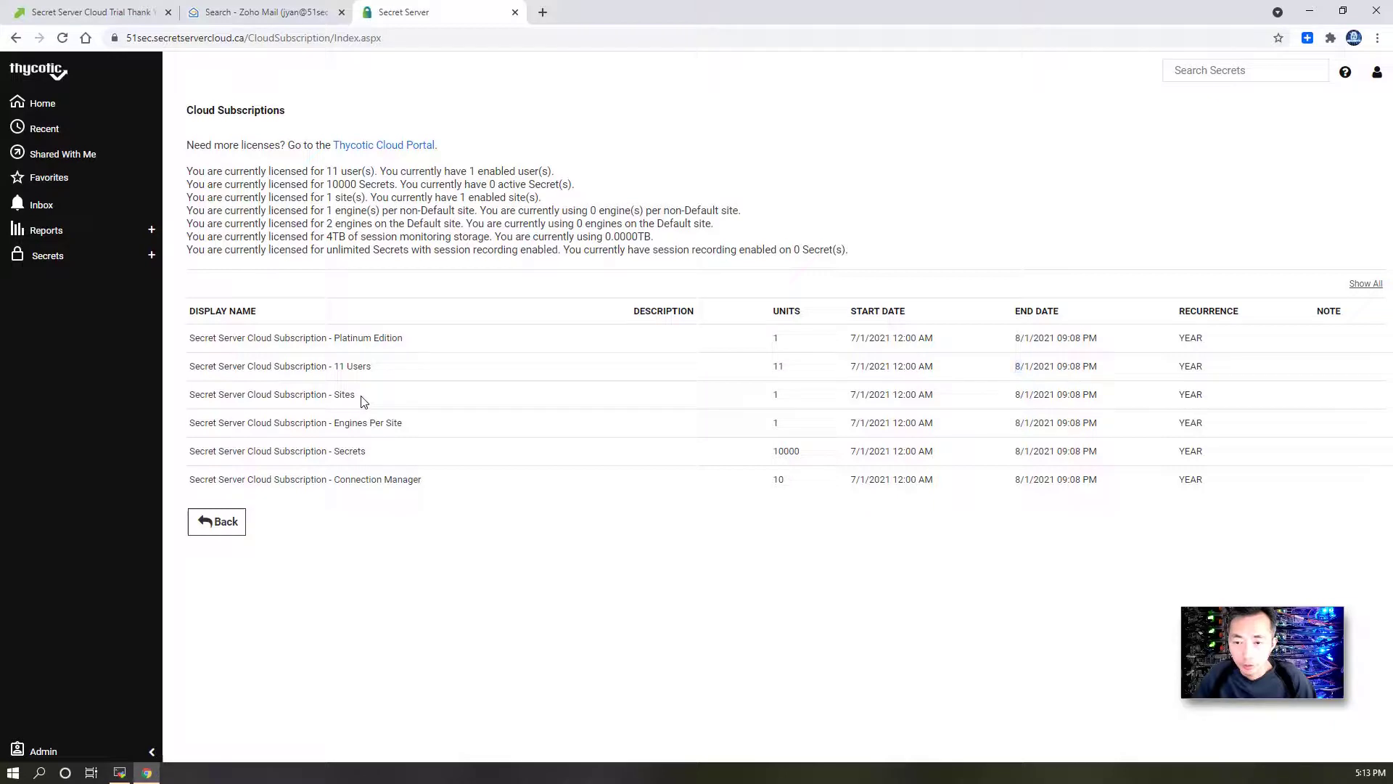
pyautogui.moveTo(359, 395); pyautogui.dragTo(332, 395)
pyautogui.click(408, 464)
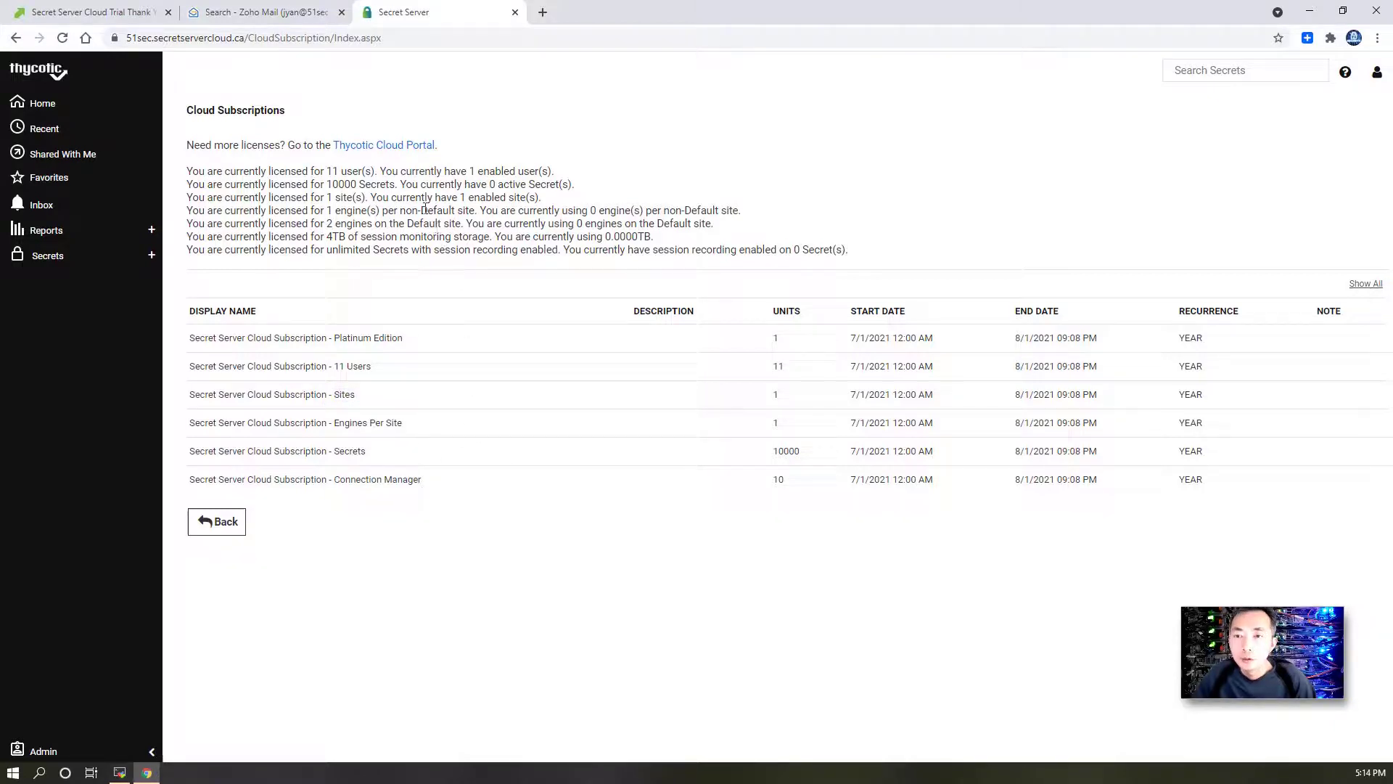
pyautogui.click(43, 751)
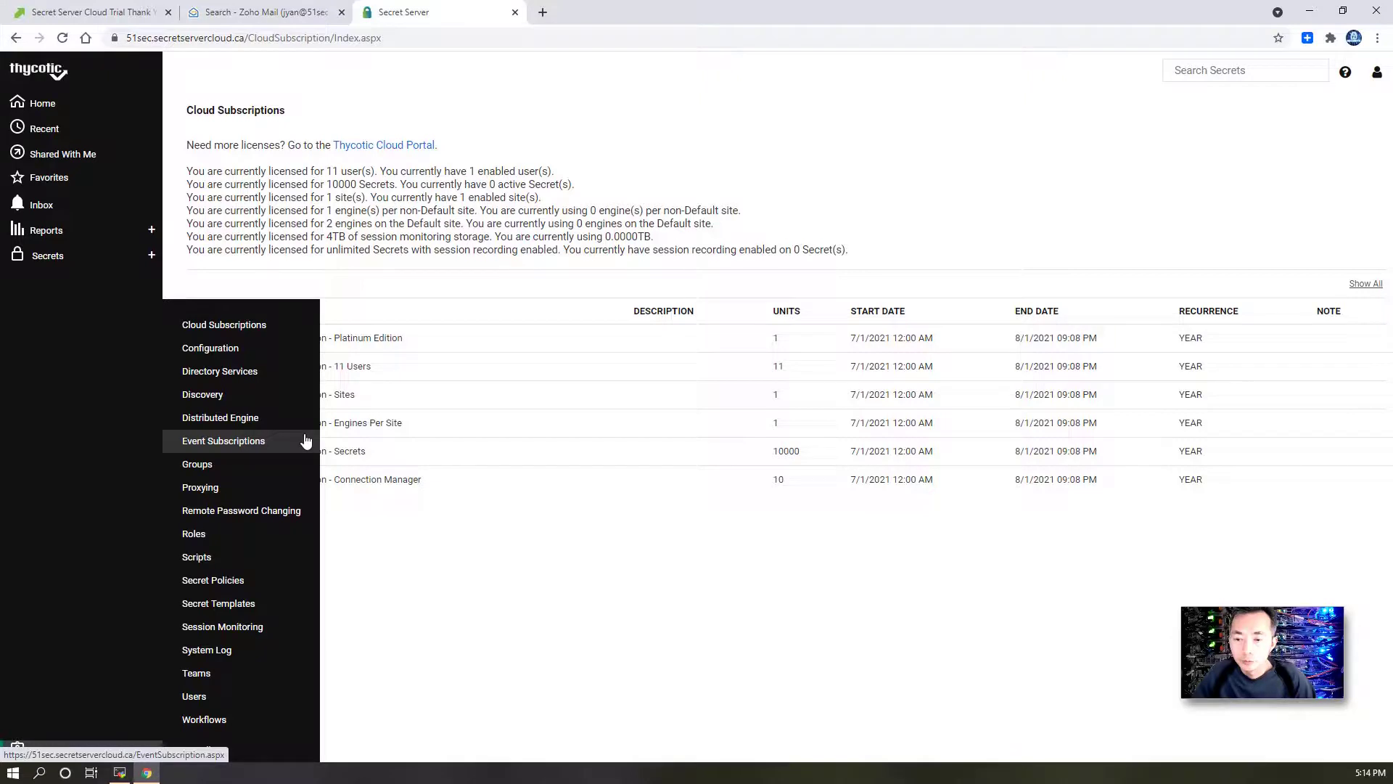
# Open Distributed Engine administration to view the Default site, which has no active engines
pyautogui.click(286, 417)
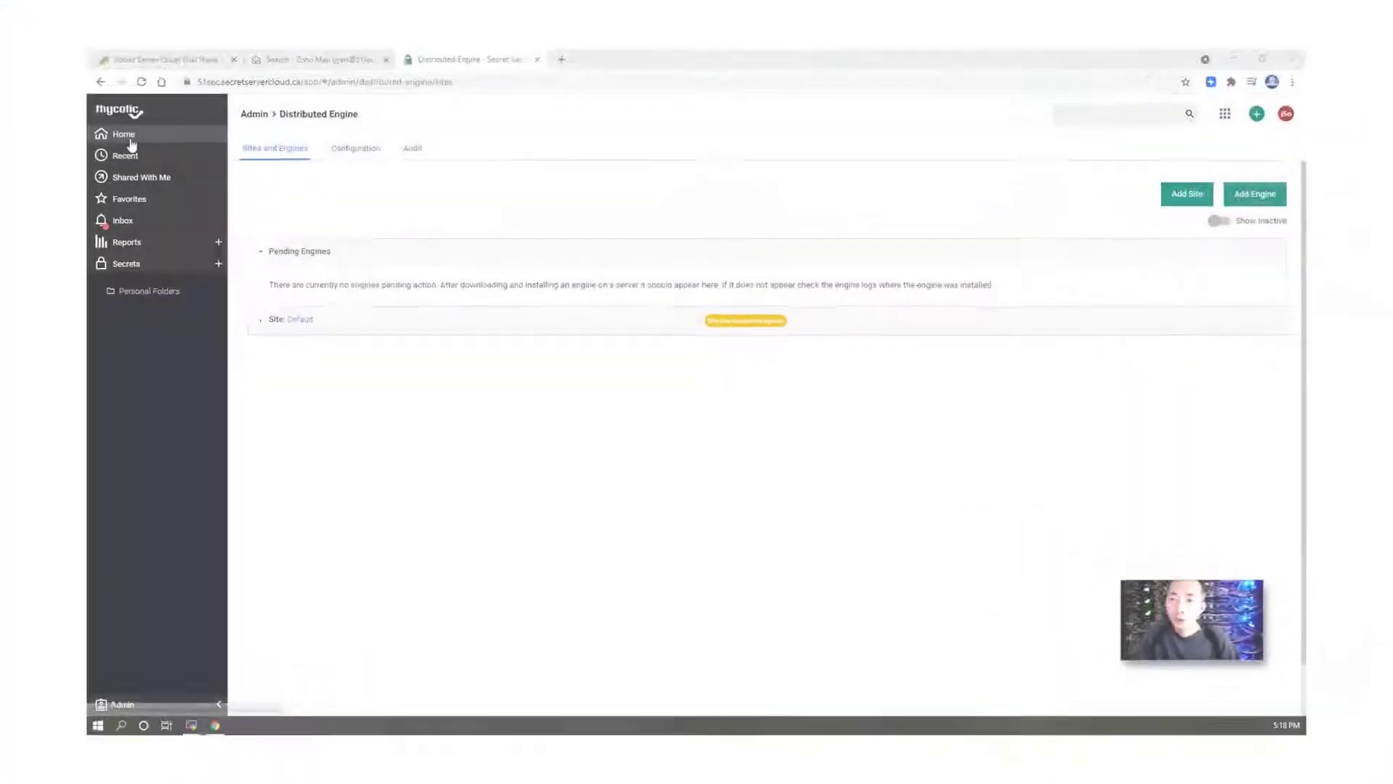
pyautogui.click(43, 99)
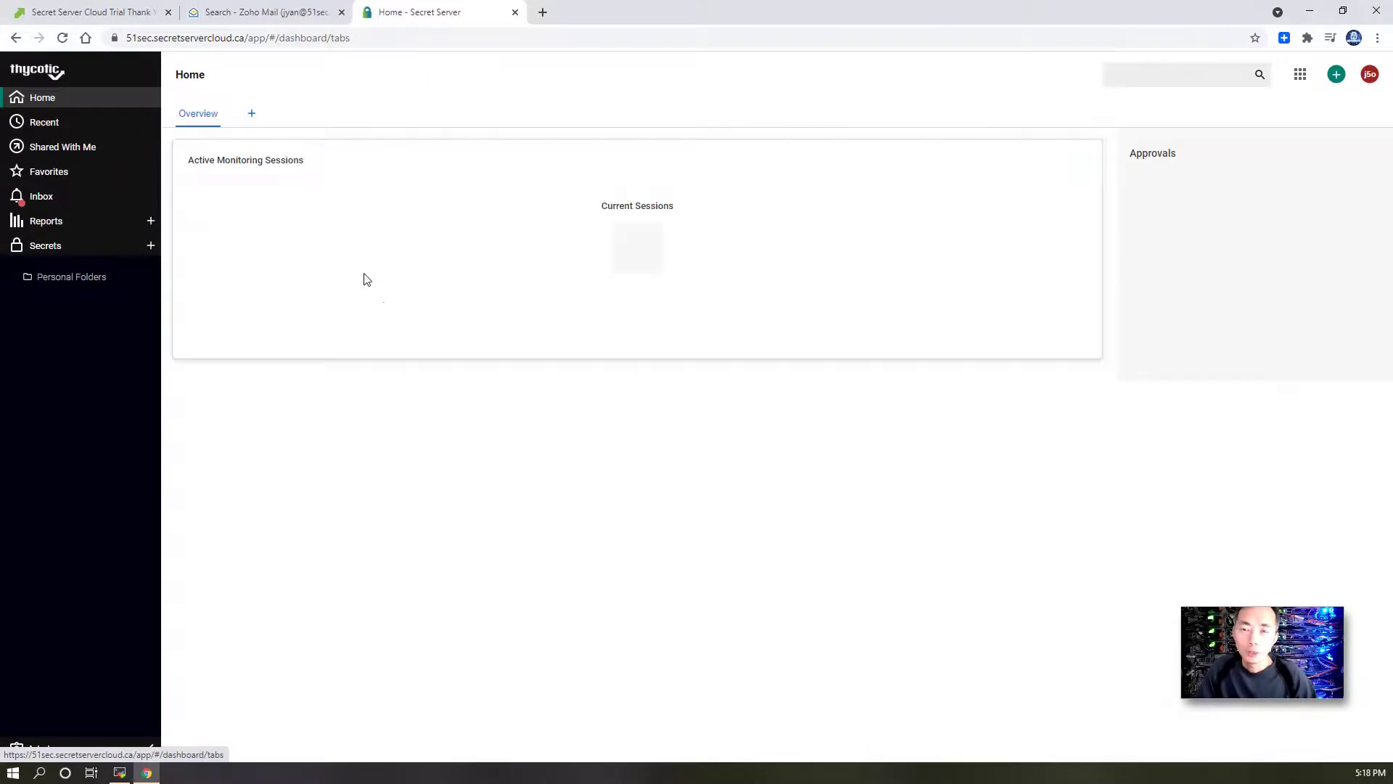